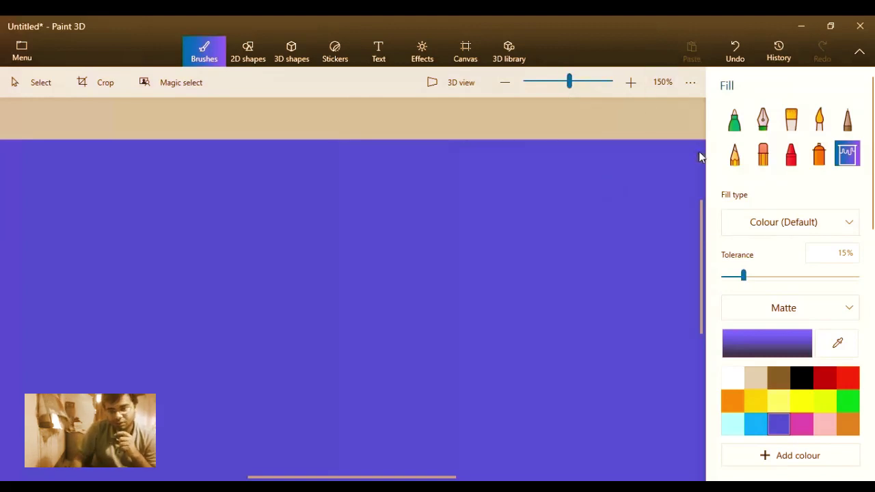
Draw an unfilled black square with a 3 px outline on the blue-violet canvas as the house body
{"action": "left_click", "coordinate": [244, 54]}
{"action": "left_click", "coordinate": [790, 188]}
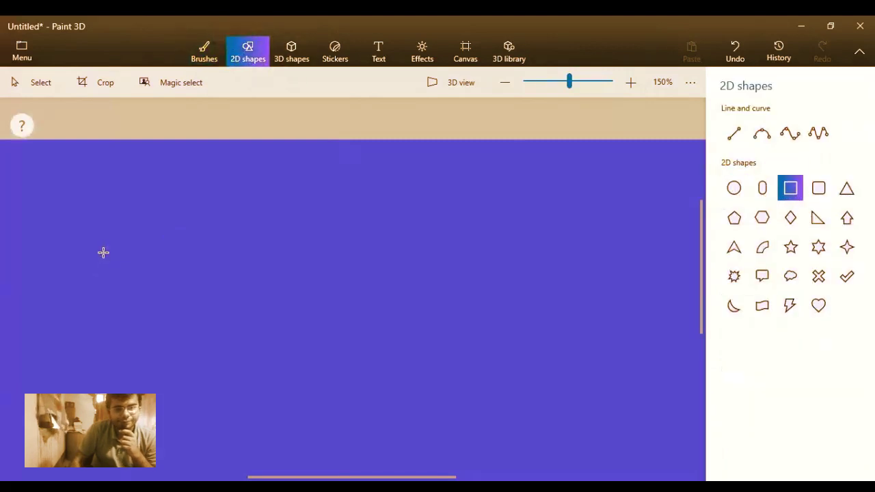
{"action": "left_click_drag", "start_coordinate": [103, 253], "coordinate": [273, 431]}
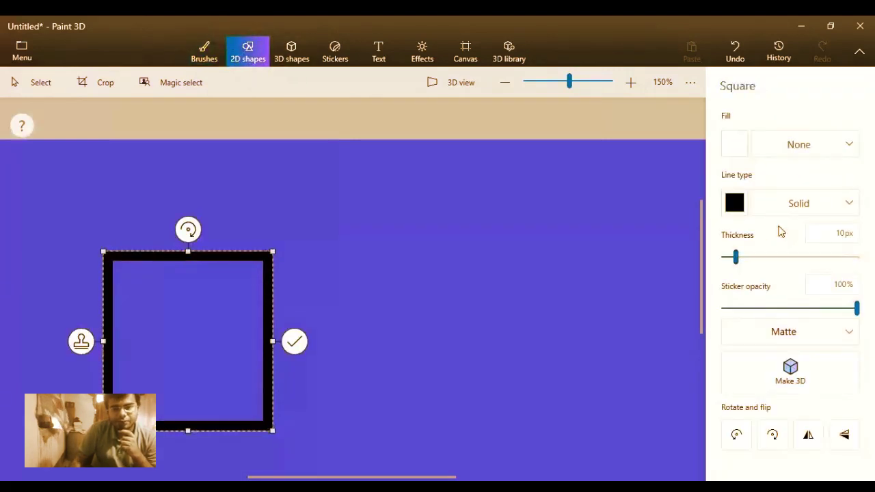
{"action": "left_click_drag", "start_coordinate": [735, 257], "coordinate": [726, 265]}
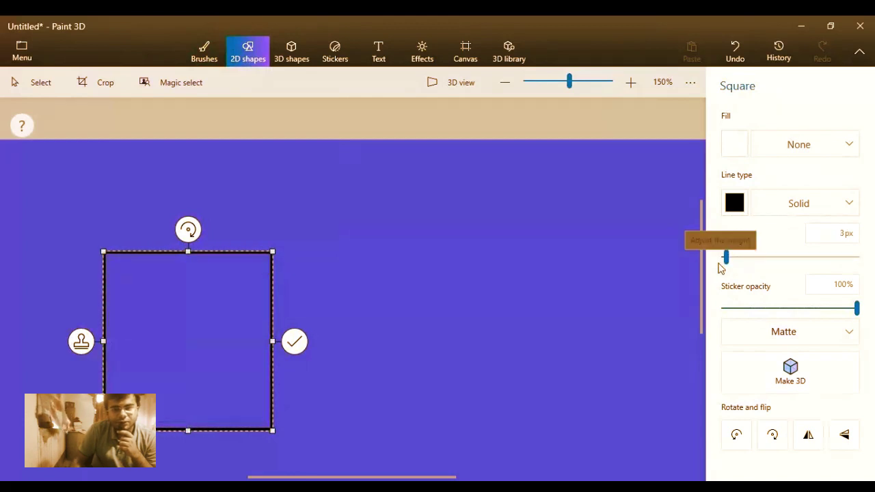
{"action": "key", "text": "Return"}
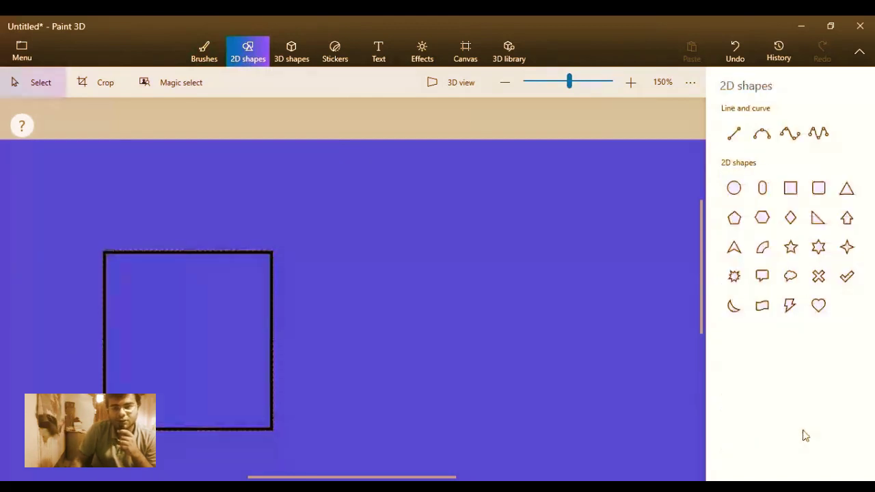
Draw a black-outlined triangle on top of the square as the roof, as wide as the house body
{"action": "left_click", "coordinate": [847, 188]}
{"action": "left_click_drag", "start_coordinate": [106, 249], "coordinate": [272, 160]}
{"action": "left_click_drag", "start_coordinate": [170, 210], "coordinate": [171, 216]}
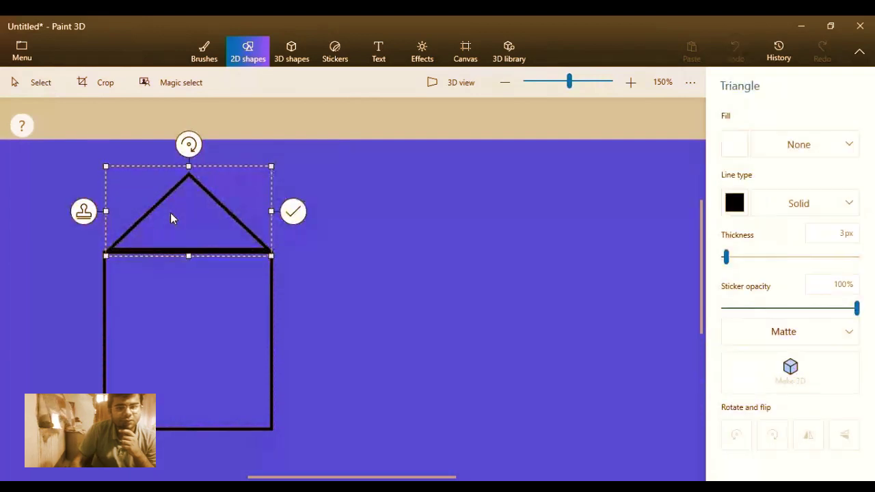
{"action": "left_click", "coordinate": [292, 212]}
Draw a rounded rectangle as the door on the bottom edge of the house, left of its centre
{"action": "left_click", "coordinate": [818, 189]}
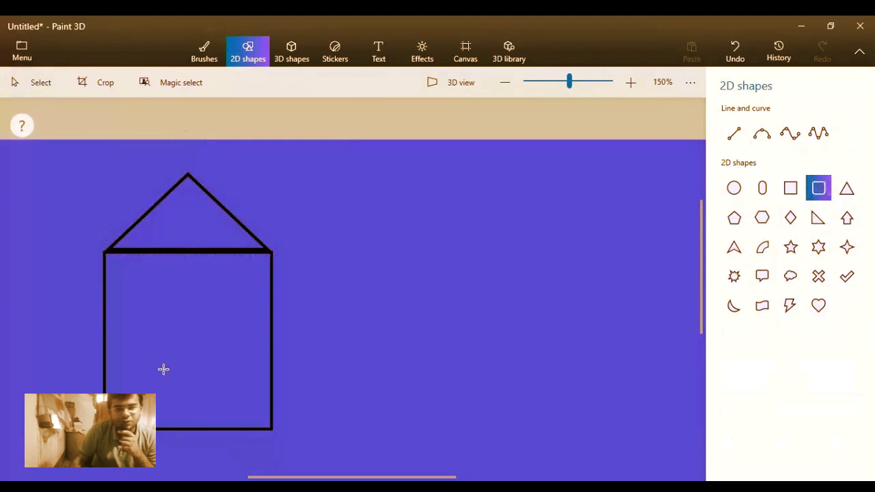
{"action": "left_click_drag", "start_coordinate": [137, 334], "coordinate": [196, 429]}
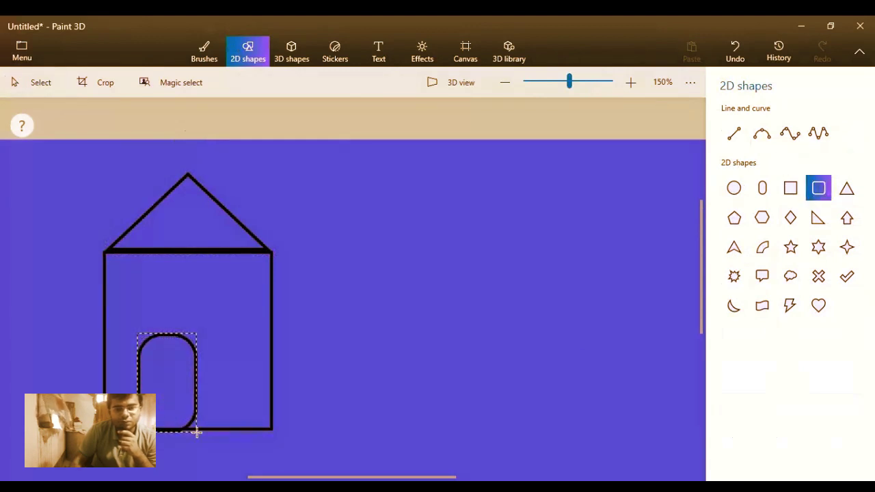
{"action": "left_click", "coordinate": [226, 347]}
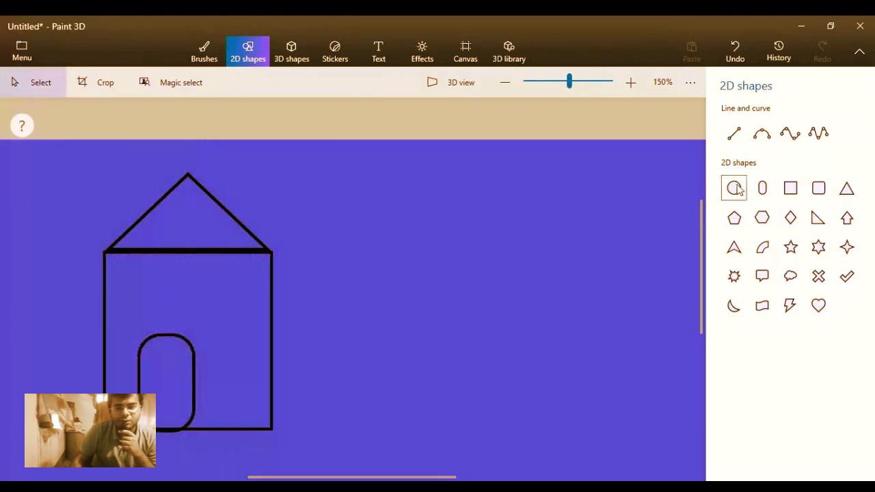
Draw two upright capsule-shaped windows in the house, a tall one at the upper right and a small one above the door
{"action": "left_click", "coordinate": [762, 188]}
{"action": "left_click_drag", "start_coordinate": [209, 269], "coordinate": [264, 345]}
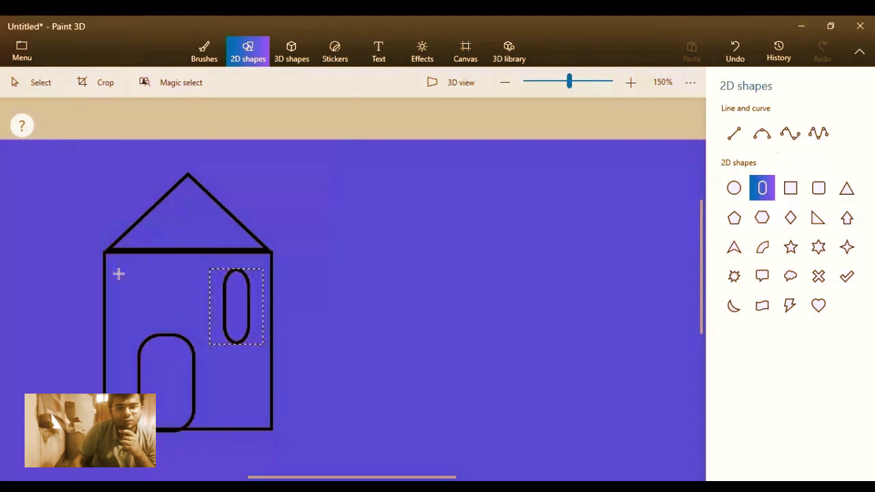
{"action": "left_click", "coordinate": [118, 274]}
{"action": "mouse_move", "coordinate": [118, 273]}
{"action": "left_mouse_down"}
{"action": "mouse_move", "coordinate": [148, 313]}
{"action": "mouse_move", "coordinate": [138, 303]}
{"action": "mouse_move", "coordinate": [163, 303]}
{"action": "left_mouse_up"}
{"action": "left_click", "coordinate": [763, 191]}
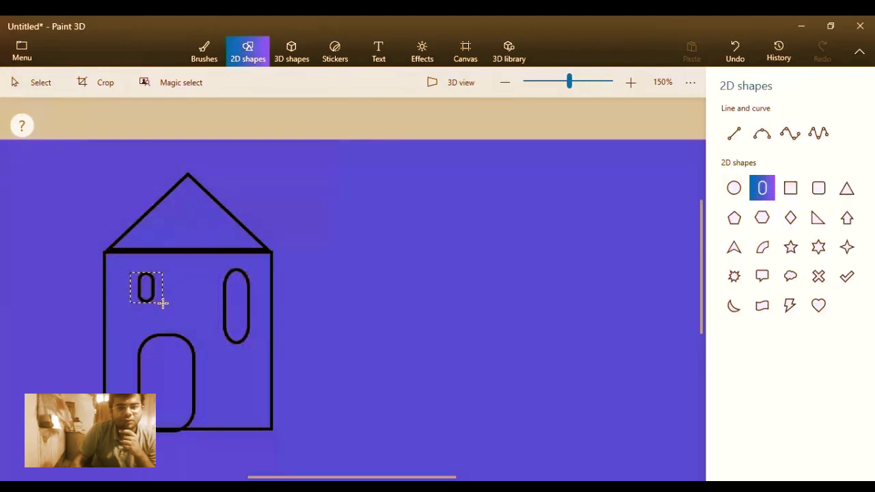
{"action": "left_click", "coordinate": [434, 326]}
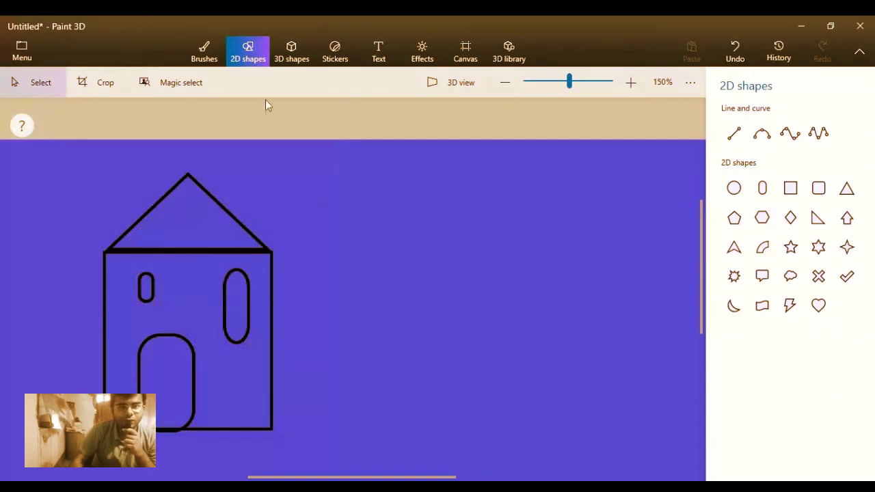
Fill the door and both windows with bright red and the triangular roof with dark red
{"action": "left_click", "coordinate": [199, 47]}
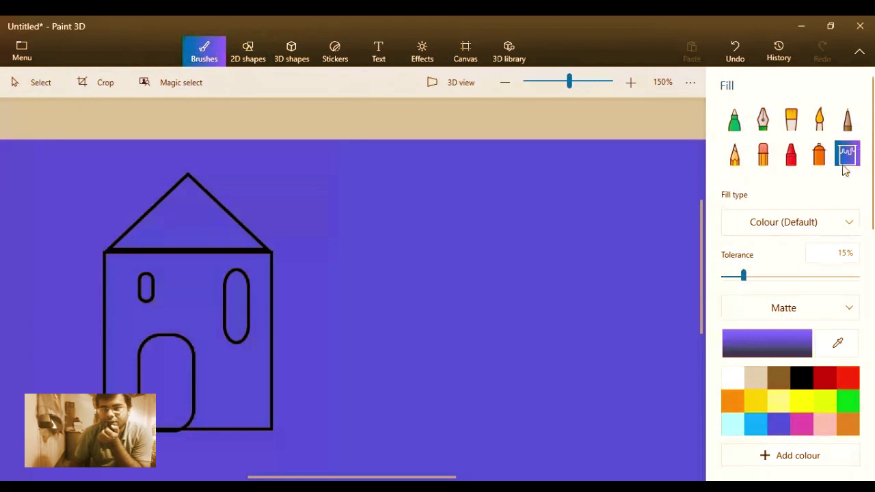
{"action": "left_click", "coordinate": [848, 377]}
{"action": "left_click", "coordinate": [182, 389]}
{"action": "left_click", "coordinate": [239, 311]}
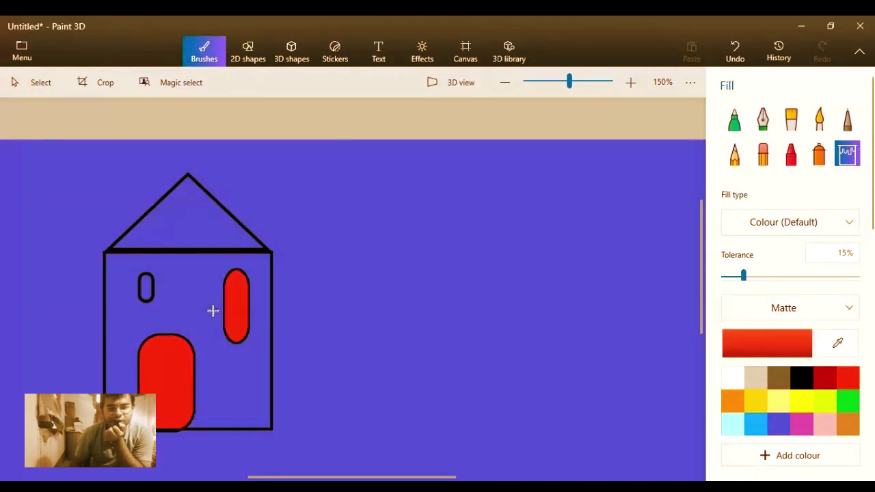
{"action": "left_click", "coordinate": [826, 378]}
{"action": "left_click", "coordinate": [198, 227]}
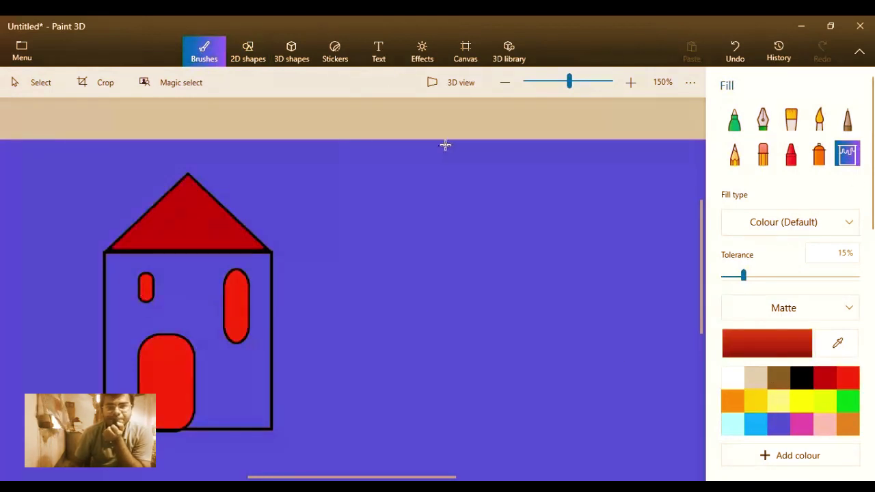
Draw straight black ground lines from both sides of the house out to the edges of the visible canvas
{"action": "left_click", "coordinate": [249, 49]}
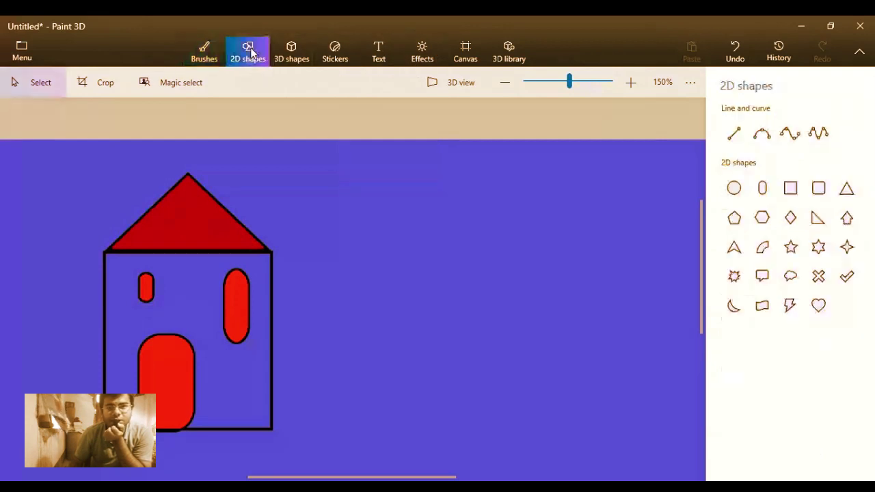
{"action": "left_click", "coordinate": [734, 134]}
{"action": "left_click_drag", "start_coordinate": [274, 404], "coordinate": [705, 410]}
{"action": "left_click", "coordinate": [2, 401]}
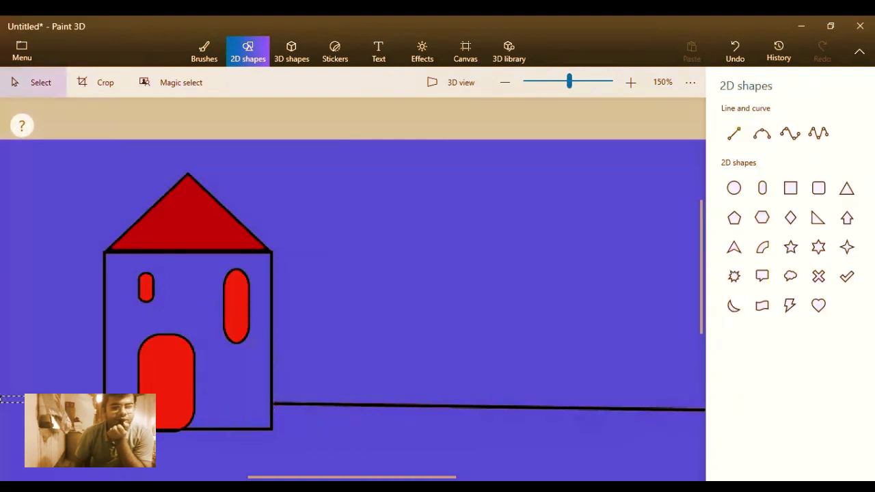
{"action": "left_click_drag", "start_coordinate": [2, 395], "coordinate": [102, 390]}
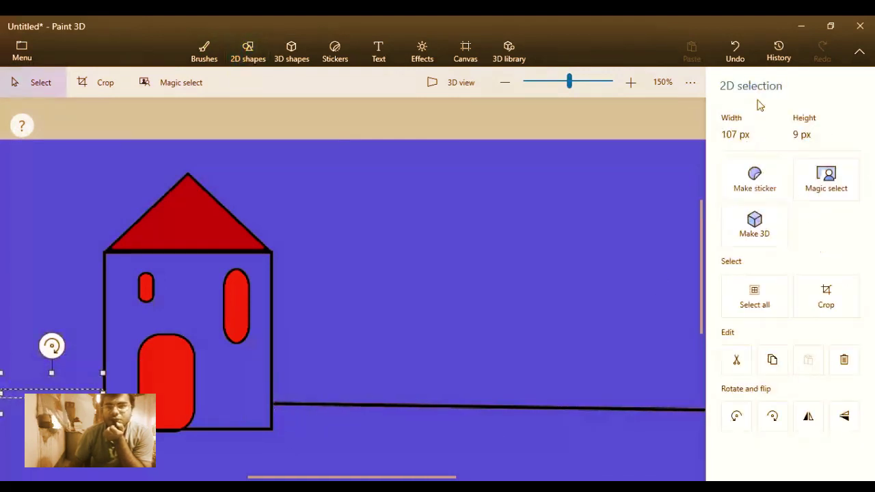
{"action": "left_click", "coordinate": [248, 52]}
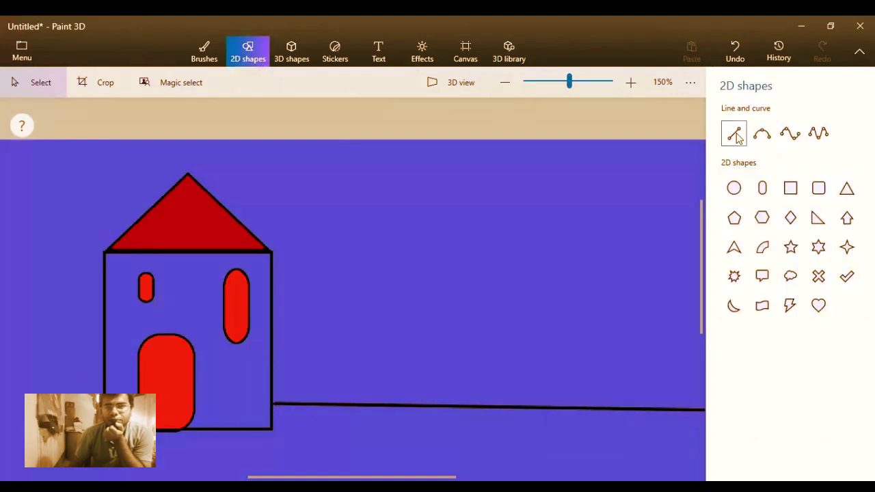
{"action": "left_click_drag", "start_coordinate": [1, 414], "coordinate": [104, 412]}
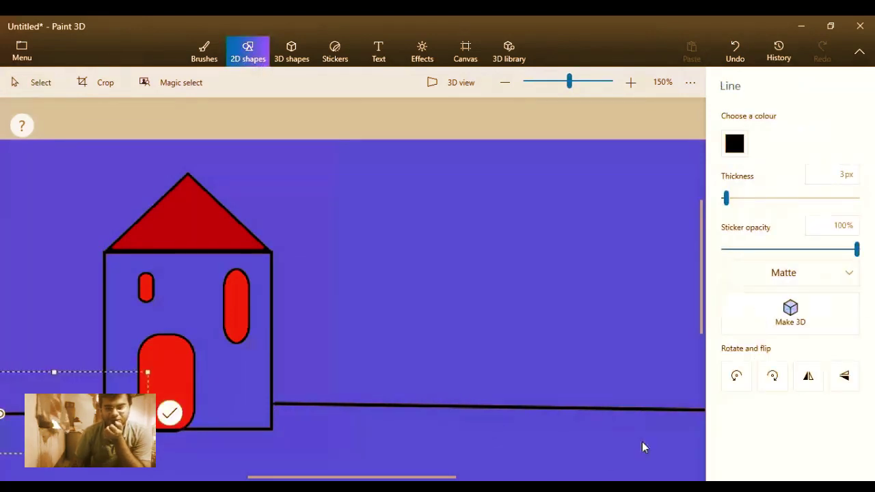
{"action": "left_click", "coordinate": [477, 328]}
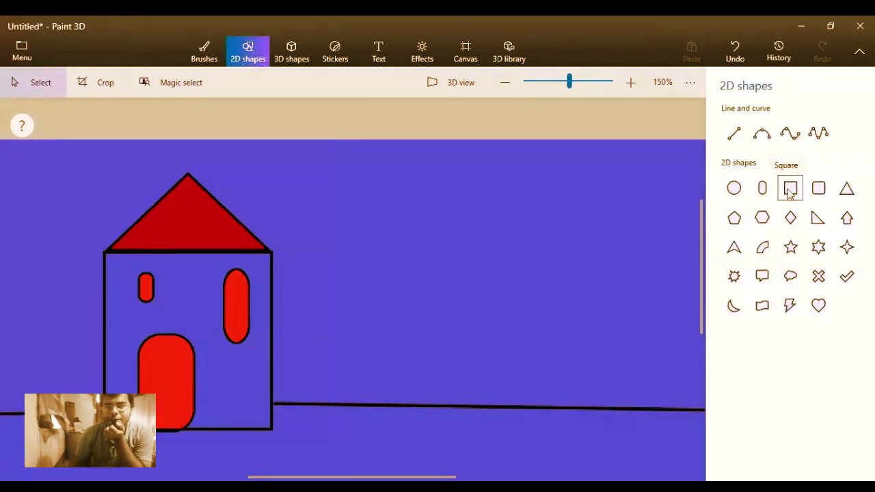
Draw the two sides of a tree trunk on the ground line, a straight black line and a dark red pencil stroke
{"action": "left_click", "coordinate": [734, 133]}
{"action": "left_click_drag", "start_coordinate": [372, 291], "coordinate": [379, 405]}
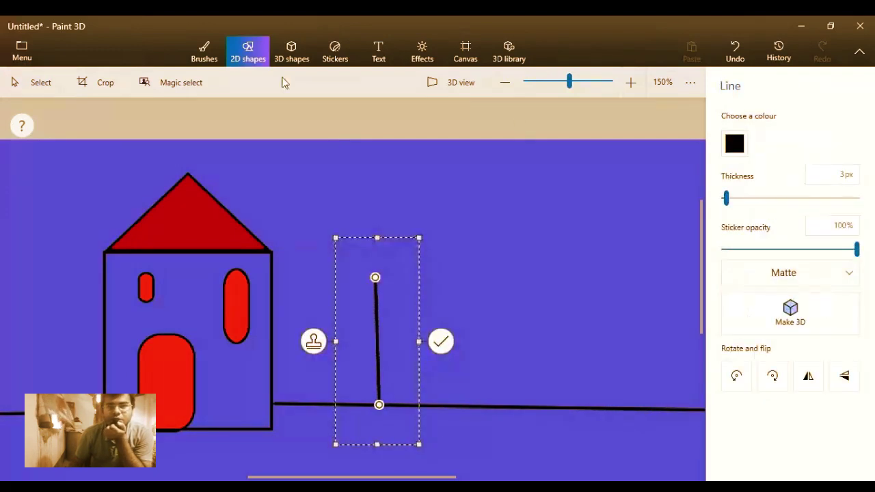
{"action": "left_click", "coordinate": [203, 51]}
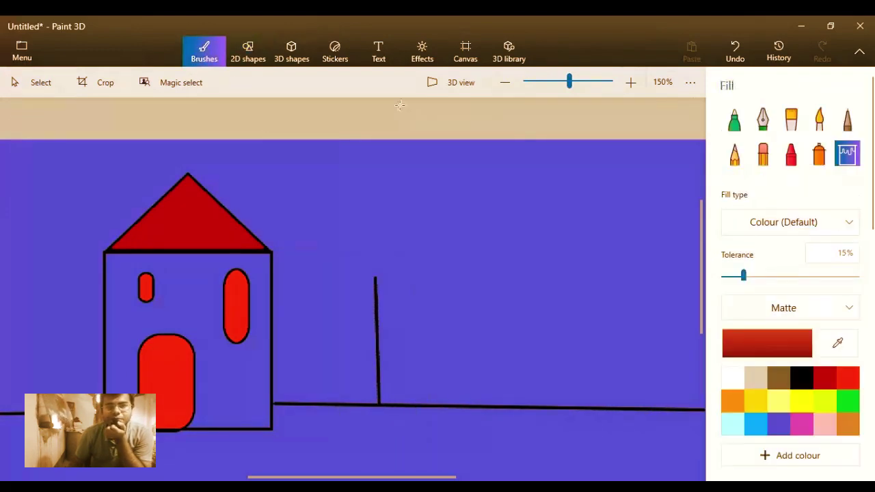
{"action": "left_click", "coordinate": [734, 154]}
{"action": "left_click_drag", "start_coordinate": [440, 279], "coordinate": [440, 403]}
Sketch the tree in black pencil, tracing the trunk and adding a cloud-shaped crown, three hanging fruits and a small hollow
{"action": "left_click", "coordinate": [803, 378]}
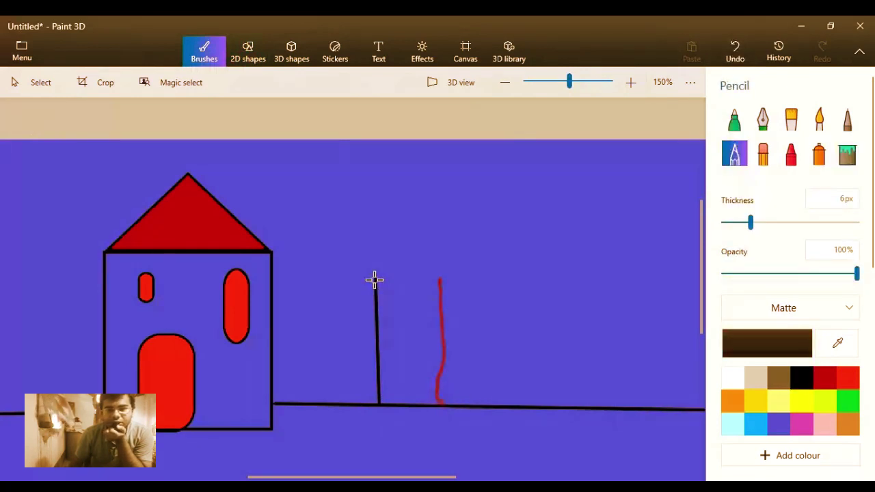
{"action": "left_click_drag", "start_coordinate": [374, 279], "coordinate": [369, 408]}
{"action": "left_click_drag", "start_coordinate": [440, 287], "coordinate": [441, 403]}
{"action": "mouse_move", "coordinate": [376, 300]}
{"action": "left_mouse_down"}
{"action": "mouse_move", "coordinate": [354, 295]}
{"action": "mouse_move", "coordinate": [348, 248]}
{"action": "mouse_move", "coordinate": [374, 195]}
{"action": "mouse_move", "coordinate": [447, 187]}
{"action": "mouse_move", "coordinate": [504, 194]}
{"action": "mouse_move", "coordinate": [506, 288]}
{"action": "mouse_move", "coordinate": [457, 315]}
{"action": "mouse_move", "coordinate": [436, 301]}
{"action": "left_mouse_up"}
{"action": "left_click_drag", "start_coordinate": [384, 216], "coordinate": [386, 236]}
{"action": "left_click_drag", "start_coordinate": [427, 217], "coordinate": [436, 244]}
{"action": "mouse_move", "coordinate": [461, 218]}
{"action": "left_mouse_down"}
{"action": "mouse_move", "coordinate": [468, 260]}
{"action": "mouse_move", "coordinate": [458, 238]}
{"action": "left_mouse_up"}
{"action": "left_click_drag", "start_coordinate": [379, 287], "coordinate": [439, 300]}
{"action": "mouse_move", "coordinate": [398, 322]}
{"action": "left_mouse_down"}
{"action": "mouse_move", "coordinate": [405, 343]}
{"action": "mouse_move", "coordinate": [407, 325]}
{"action": "left_mouse_up"}
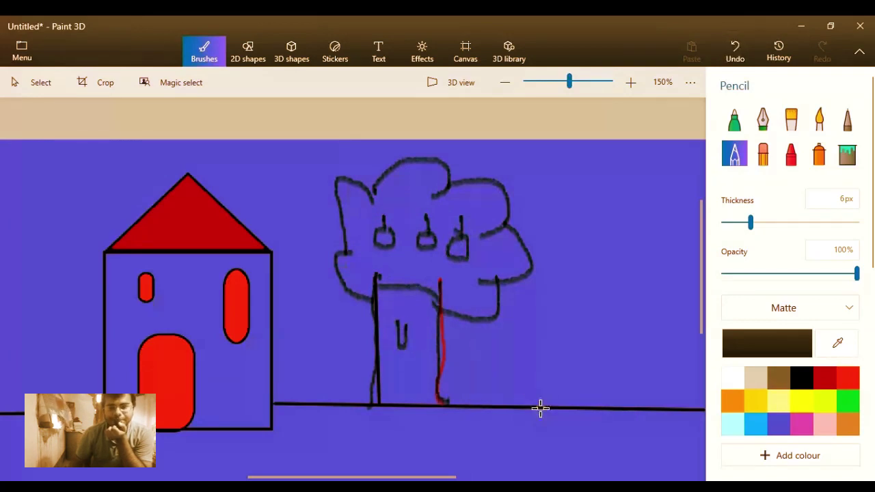
Draw a short thick black calligraphy pen stroke between the house and the tree and erase it
{"action": "left_click", "coordinate": [791, 154]}
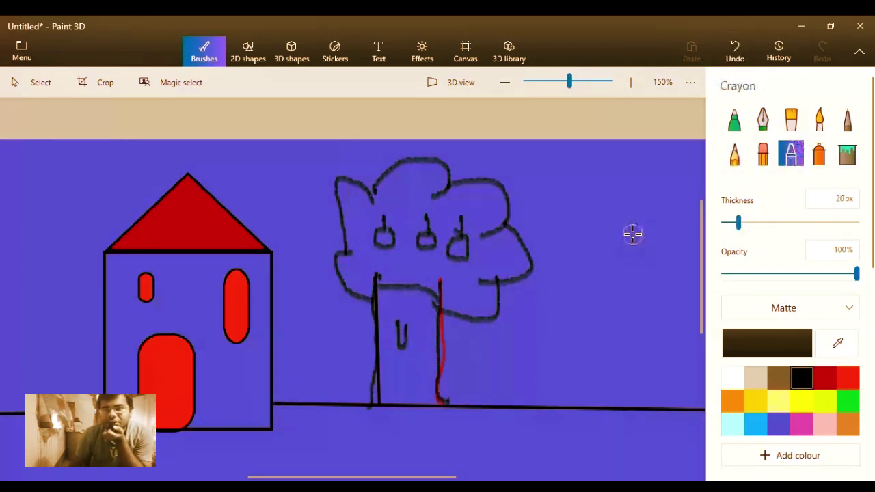
{"action": "left_click", "coordinate": [763, 118]}
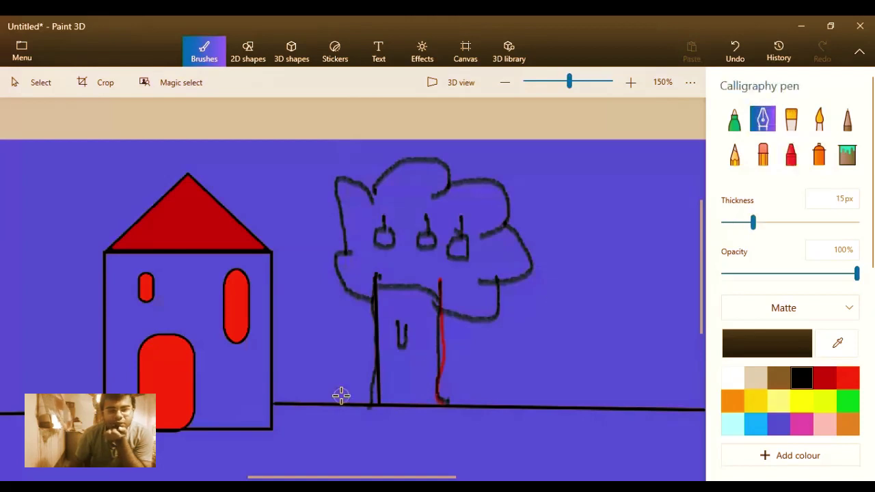
{"action": "left_click_drag", "start_coordinate": [295, 403], "coordinate": [299, 357]}
{"action": "left_click", "coordinate": [736, 223]}
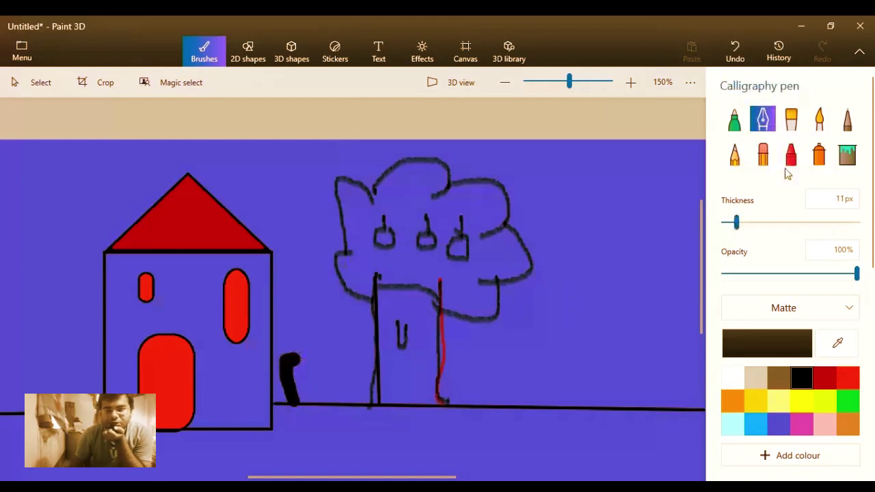
{"action": "left_click", "coordinate": [764, 151]}
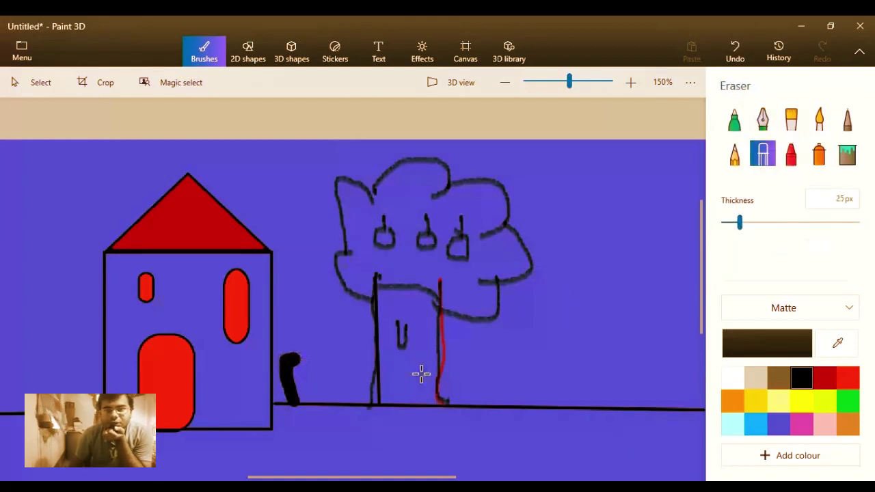
{"action": "left_click_drag", "start_coordinate": [299, 353], "coordinate": [294, 400]}
Fill the erased white patch beside the house with blue-violet and the background around the house and tree with pale yellow
{"action": "left_click", "coordinate": [848, 155]}
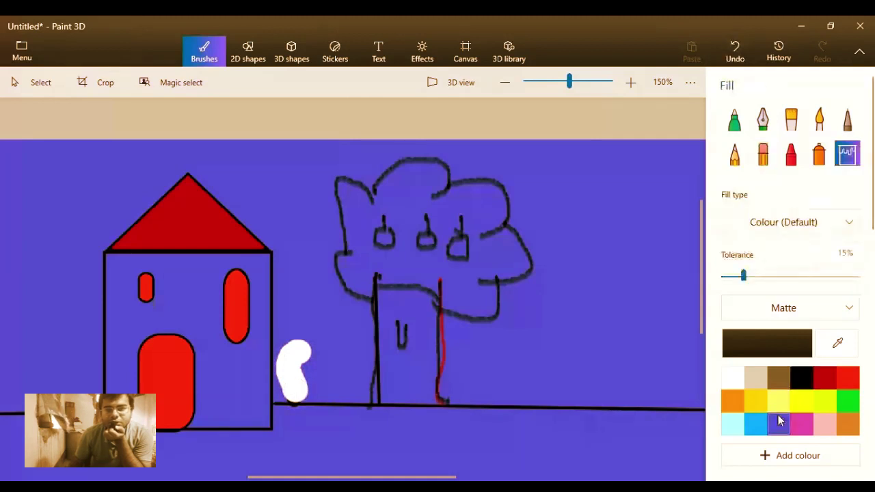
{"action": "left_click", "coordinate": [779, 424]}
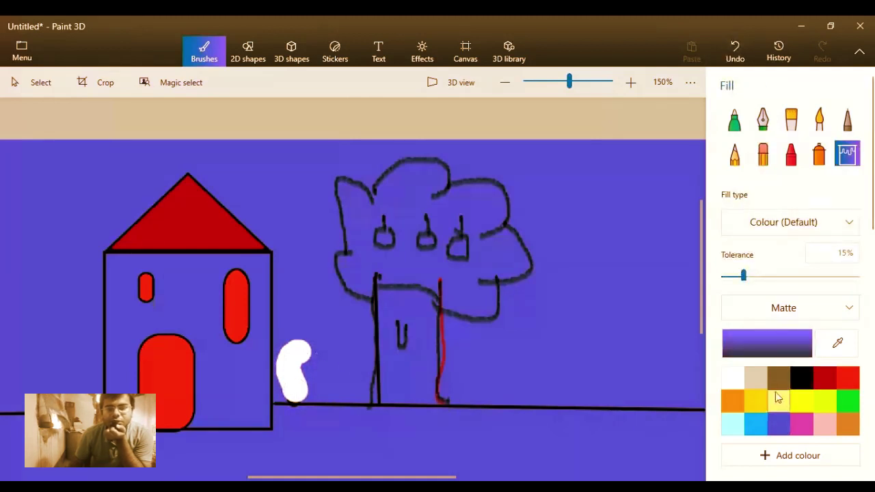
{"action": "left_click", "coordinate": [298, 357]}
{"action": "left_click", "coordinate": [779, 401]}
{"action": "left_click", "coordinate": [543, 332]}
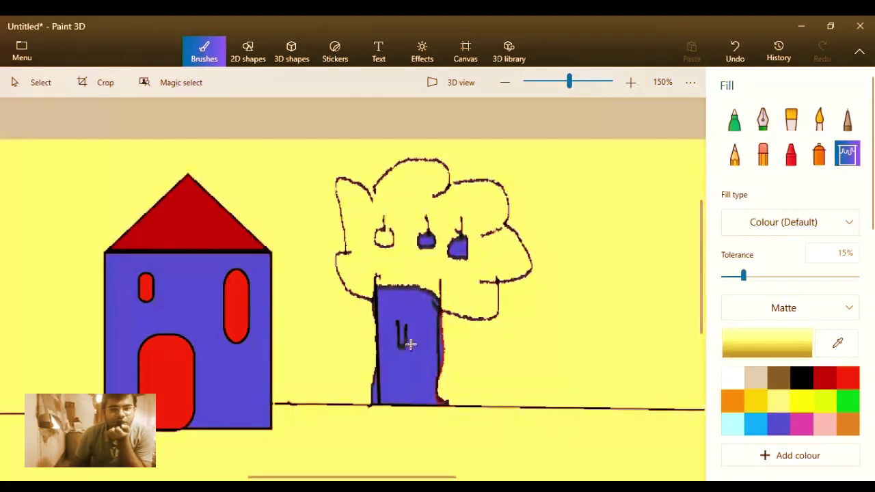
Trace the outline of the tree's crown with a 5 px green marker
{"action": "left_click", "coordinate": [848, 401]}
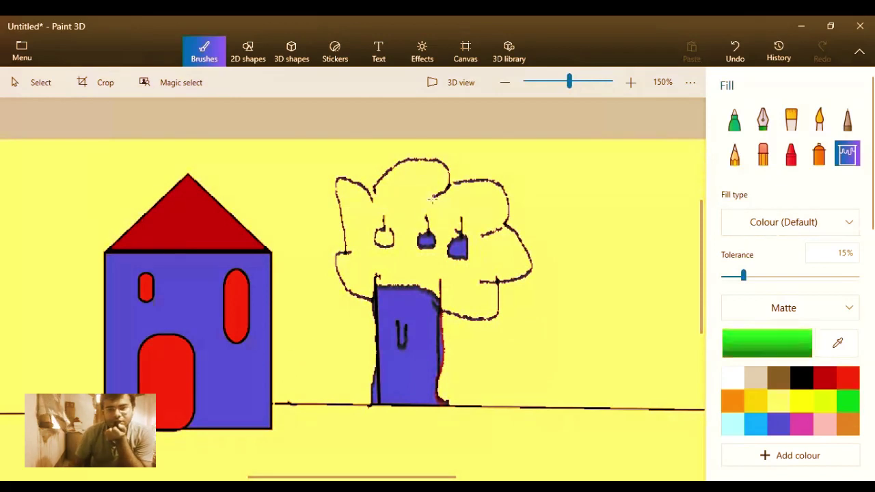
{"action": "left_click", "coordinate": [734, 123]}
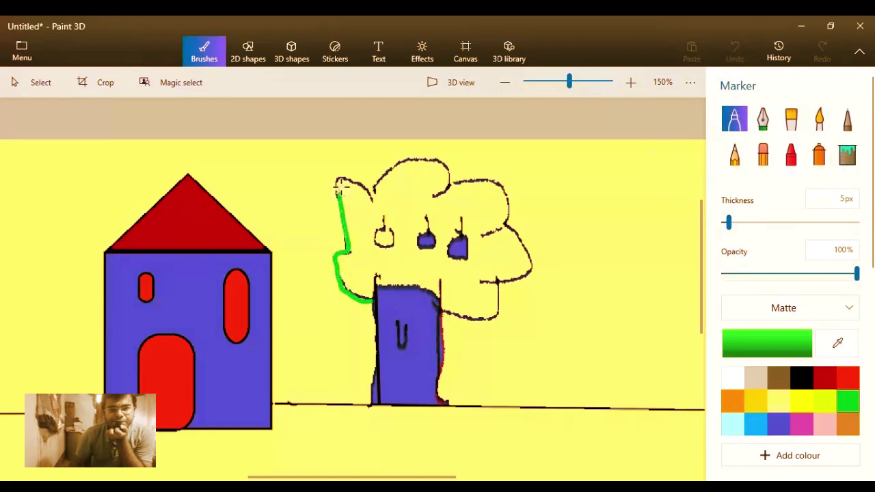
{"action": "left_click_drag", "start_coordinate": [341, 185], "coordinate": [366, 181]}
{"action": "left_click_drag", "start_coordinate": [440, 159], "coordinate": [442, 194]}
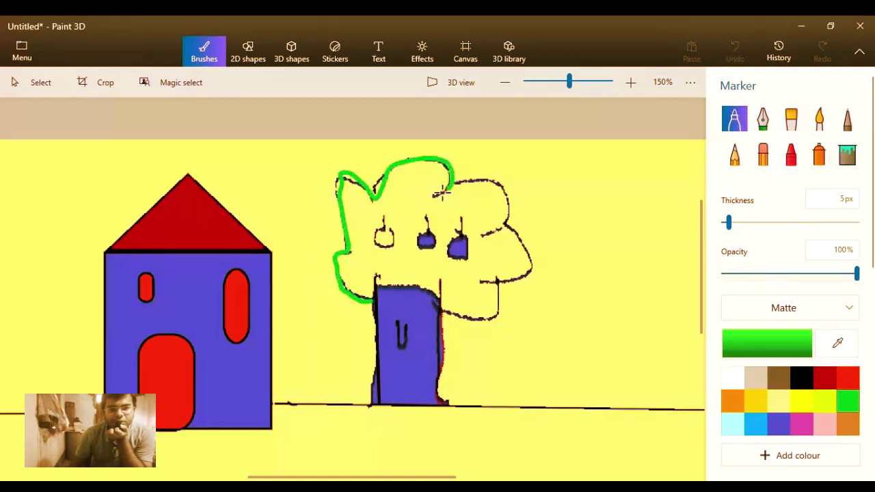
{"action": "mouse_move", "coordinate": [504, 184]}
{"action": "left_mouse_down"}
{"action": "mouse_move", "coordinate": [501, 230]}
{"action": "mouse_move", "coordinate": [483, 234]}
{"action": "mouse_move", "coordinate": [518, 227]}
{"action": "mouse_move", "coordinate": [535, 253]}
{"action": "left_mouse_up"}
{"action": "left_click_drag", "start_coordinate": [502, 279], "coordinate": [481, 281]}
{"action": "mouse_move", "coordinate": [441, 311]}
{"action": "left_mouse_down"}
{"action": "mouse_move", "coordinate": [490, 321]}
{"action": "mouse_move", "coordinate": [498, 282]}
{"action": "left_mouse_up"}
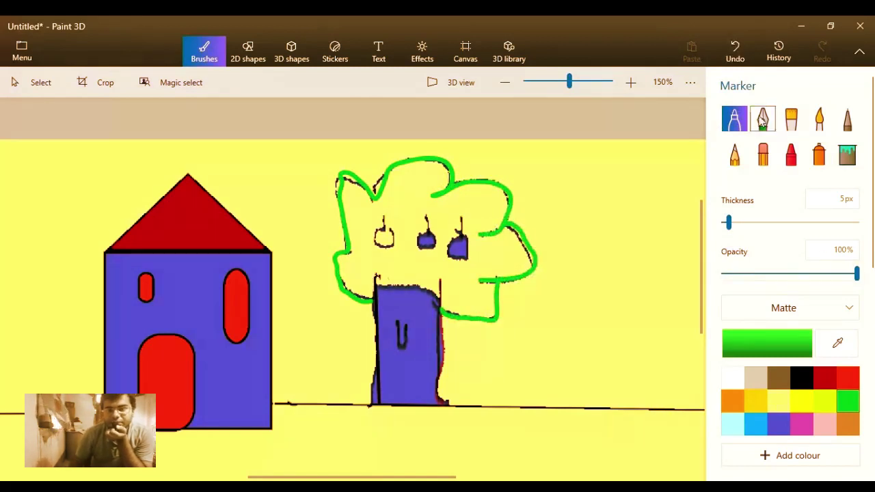
Close the crown's lower edge along the trunk's top with a black marker stroke and fill the crown with green
{"action": "left_click", "coordinate": [802, 378]}
{"action": "mouse_move", "coordinate": [375, 301]}
{"action": "left_mouse_down"}
{"action": "mouse_move", "coordinate": [390, 283]}
{"action": "mouse_move", "coordinate": [428, 292]}
{"action": "mouse_move", "coordinate": [446, 316]}
{"action": "left_mouse_up"}
{"action": "left_click", "coordinate": [848, 154]}
{"action": "left_click", "coordinate": [849, 404]}
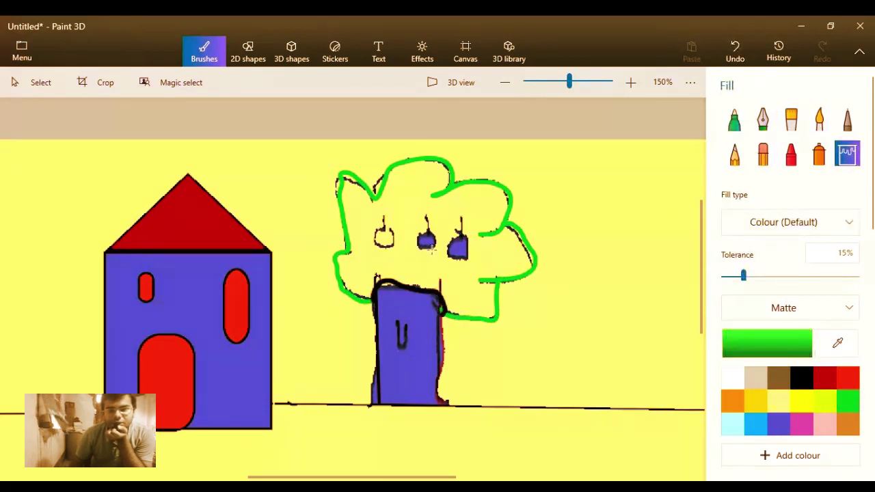
{"action": "left_click", "coordinate": [423, 197]}
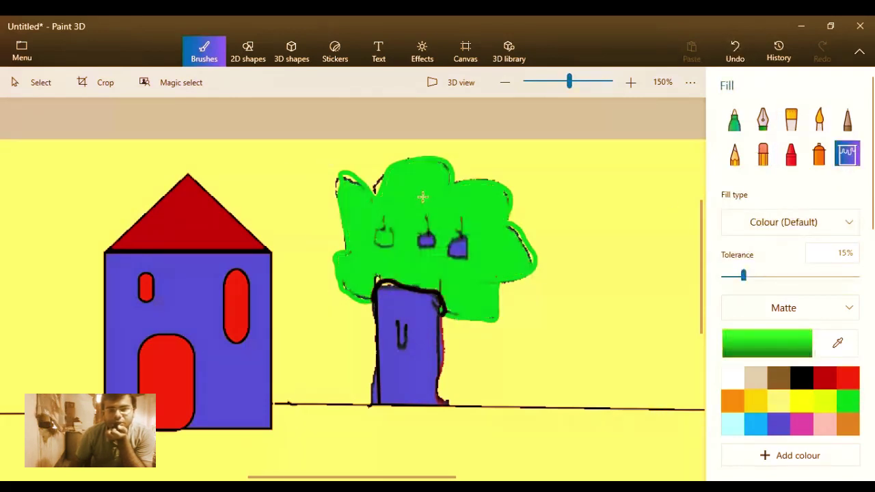
Draw three leafy green bushes on the ground line with the 5 px marker, one on each side of the house and one right of the tree
{"action": "left_click", "coordinate": [734, 119]}
{"action": "left_click_drag", "start_coordinate": [293, 404], "coordinate": [284, 353]}
{"action": "mouse_move", "coordinate": [294, 385]}
{"action": "left_mouse_down"}
{"action": "mouse_move", "coordinate": [317, 356]}
{"action": "mouse_move", "coordinate": [296, 390]}
{"action": "mouse_move", "coordinate": [320, 392]}
{"action": "mouse_move", "coordinate": [295, 392]}
{"action": "mouse_move", "coordinate": [282, 375]}
{"action": "mouse_move", "coordinate": [311, 389]}
{"action": "left_mouse_up"}
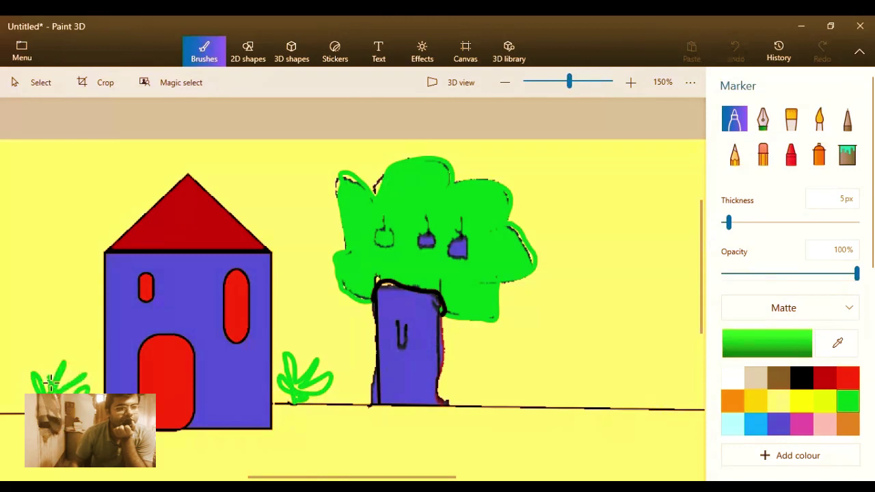
{"action": "left_click_drag", "start_coordinate": [37, 350], "coordinate": [39, 354]}
{"action": "mouse_move", "coordinate": [479, 402]}
{"action": "left_mouse_down"}
{"action": "mouse_move", "coordinate": [480, 380]}
{"action": "mouse_move", "coordinate": [475, 394]}
{"action": "mouse_move", "coordinate": [491, 376]}
{"action": "mouse_move", "coordinate": [460, 358]}
{"action": "mouse_move", "coordinate": [465, 407]}
{"action": "left_mouse_up"}
{"action": "mouse_move", "coordinate": [472, 373]}
{"action": "left_mouse_down"}
{"action": "mouse_move", "coordinate": [474, 408]}
{"action": "mouse_move", "coordinate": [510, 394]}
{"action": "left_mouse_up"}
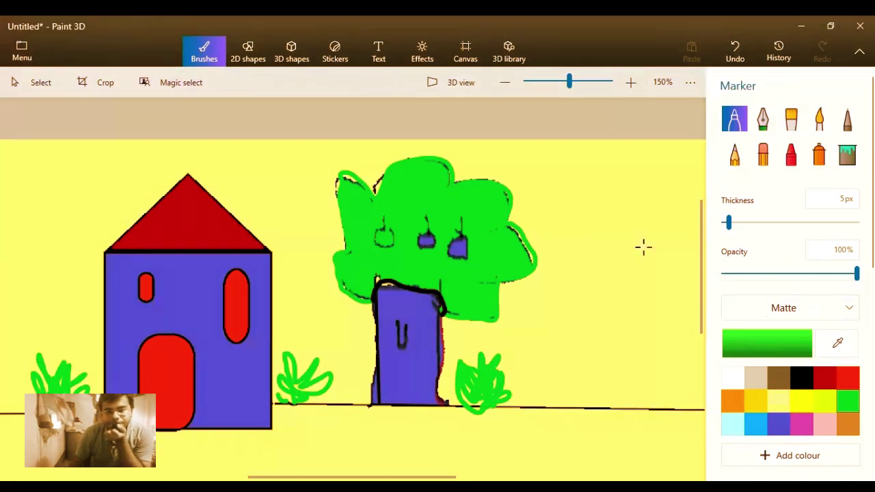
Add a 3D sphere as the sun in the sky left of the roof and colour it yellow
{"action": "left_click", "coordinate": [251, 56]}
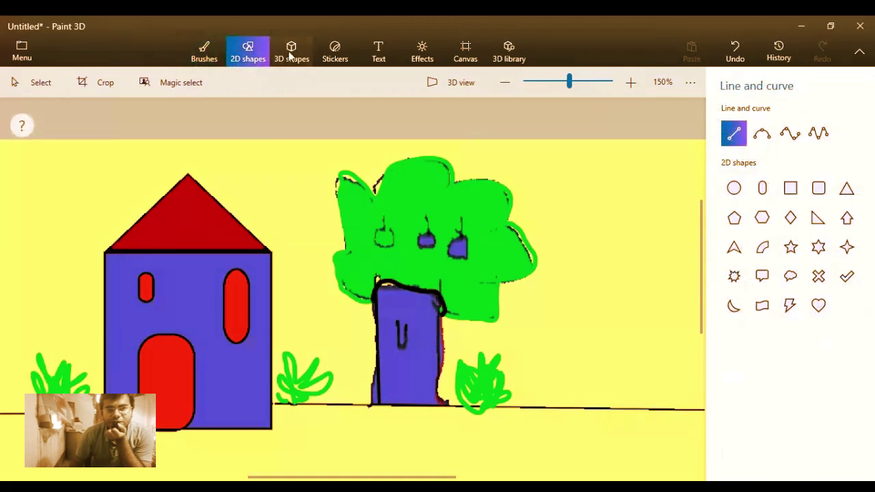
{"action": "left_click", "coordinate": [290, 53]}
{"action": "left_click", "coordinate": [764, 228]}
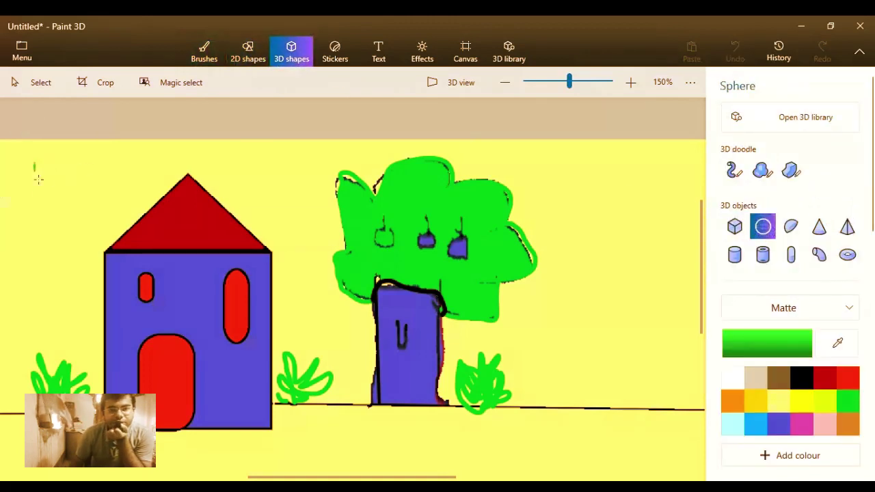
{"action": "left_click_drag", "start_coordinate": [38, 179], "coordinate": [85, 216]}
{"action": "left_click", "coordinate": [159, 169]}
{"action": "left_click", "coordinate": [801, 400]}
{"action": "left_click", "coordinate": [763, 226]}
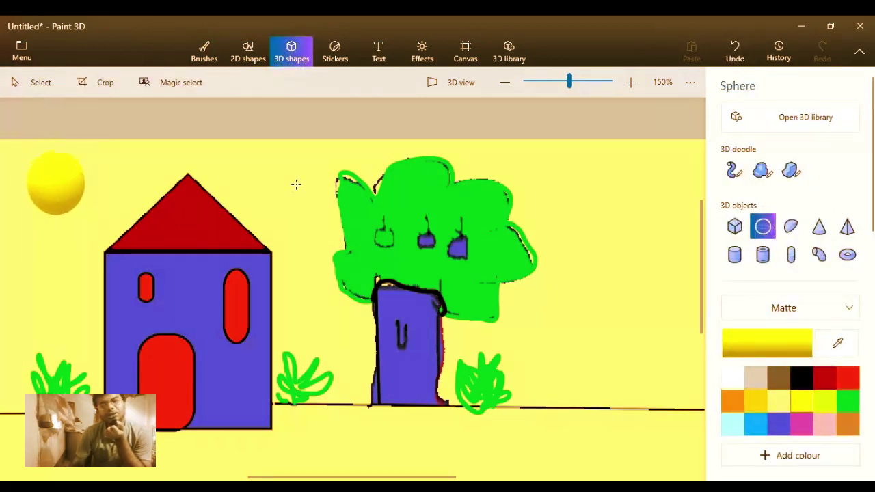
Cover the tree trunk with a 3D cylinder and colour it orange-brown
{"action": "left_click", "coordinate": [290, 52]}
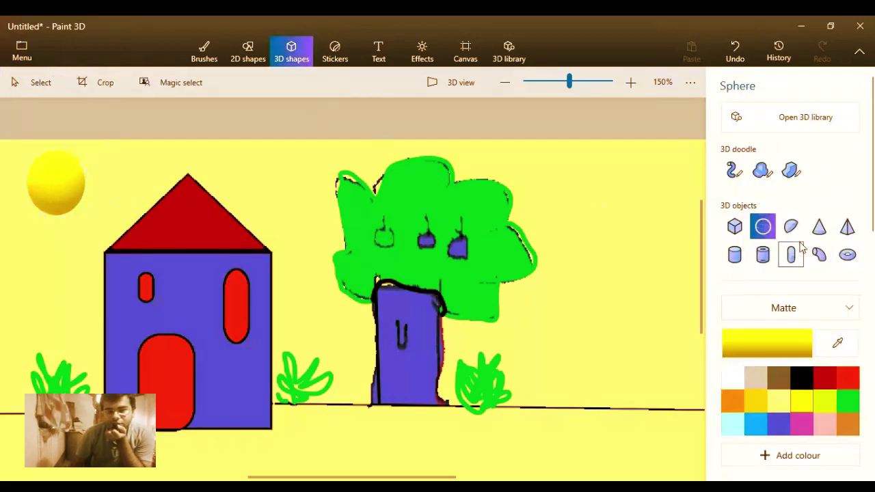
{"action": "left_click", "coordinate": [734, 254]}
{"action": "left_click_drag", "start_coordinate": [374, 289], "coordinate": [444, 403]}
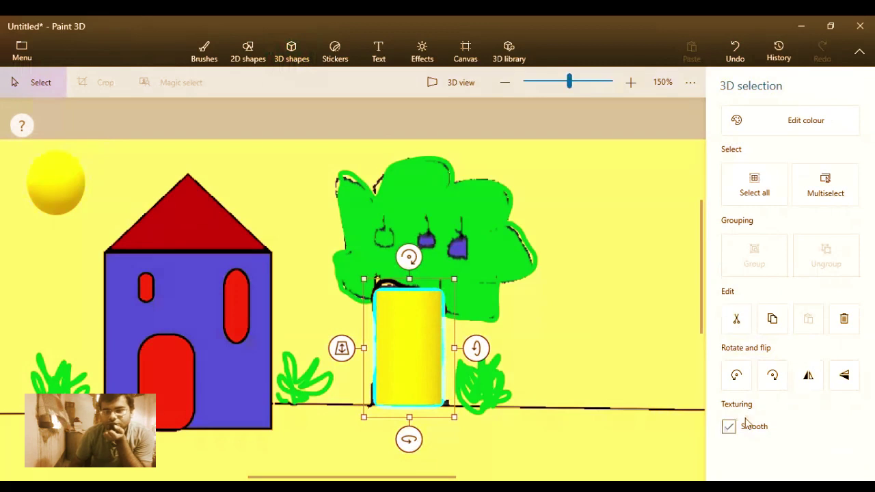
{"action": "left_click", "coordinate": [738, 121]}
{"action": "left_click", "coordinate": [686, 236]}
{"action": "left_click", "coordinate": [686, 259]}
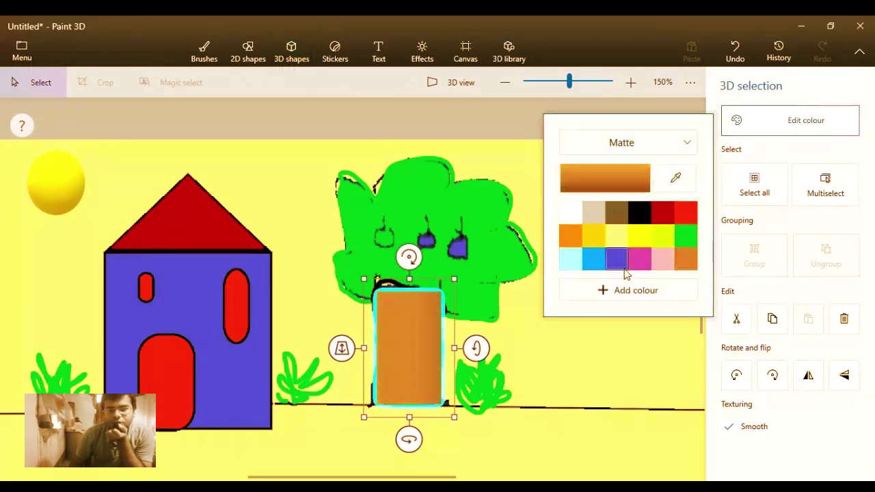
{"action": "left_click", "coordinate": [650, 257]}
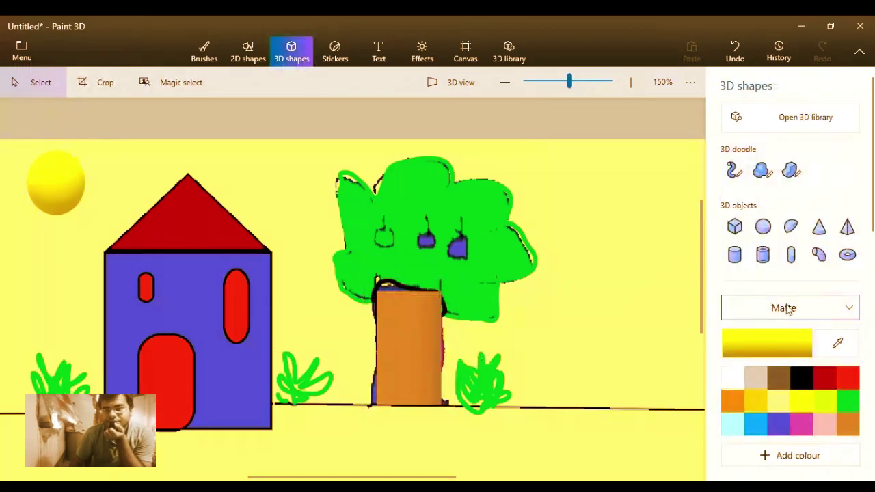
Place a 3D hemisphere over the tree's crown, colour it green, enlarge it to span the crown and seat it on the trunk
{"action": "left_click", "coordinate": [791, 230]}
{"action": "left_click_drag", "start_coordinate": [333, 261], "coordinate": [404, 298]}
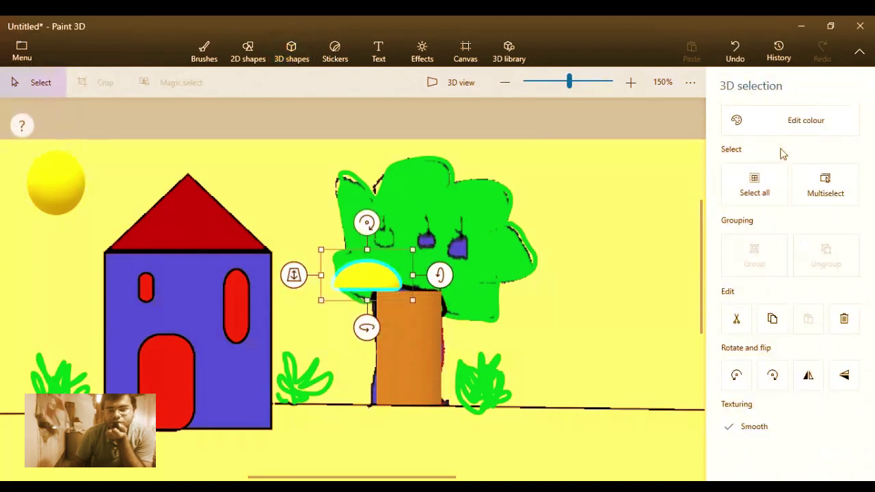
{"action": "left_click", "coordinate": [807, 120]}
{"action": "left_click", "coordinate": [686, 236]}
{"action": "left_click_drag", "start_coordinate": [366, 223], "coordinate": [363, 182]}
{"action": "left_click_drag", "start_coordinate": [411, 245], "coordinate": [497, 247]}
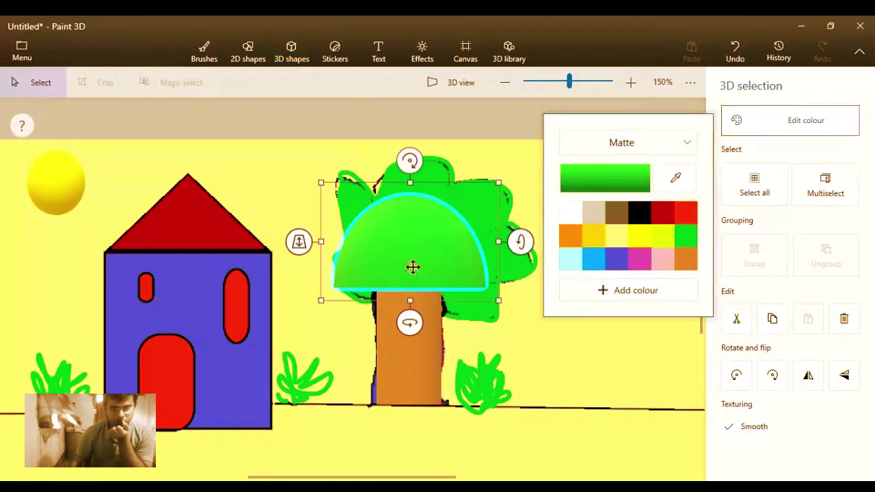
{"action": "left_click_drag", "start_coordinate": [412, 267], "coordinate": [413, 272]}
Scribble a soft-edge 3D doodle of overlapping loops across the whole crown and colour it green
{"action": "left_click", "coordinate": [292, 51]}
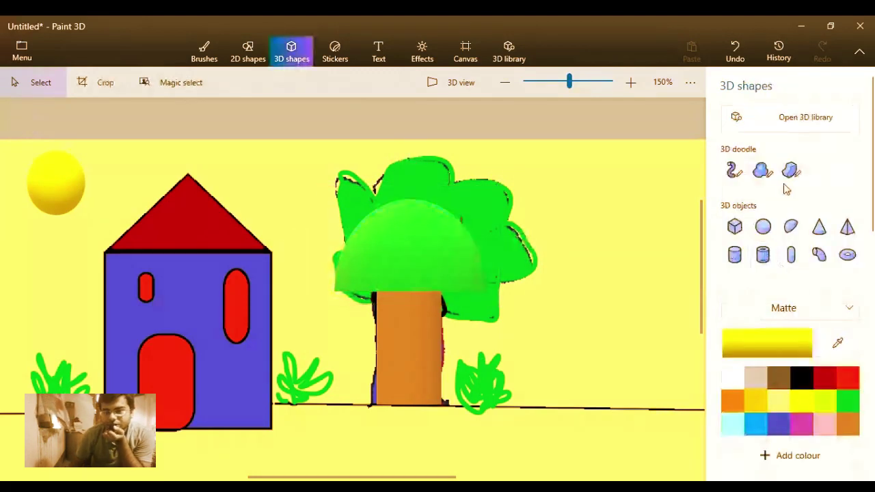
{"action": "left_click", "coordinate": [763, 170]}
{"action": "left_click", "coordinate": [412, 198]}
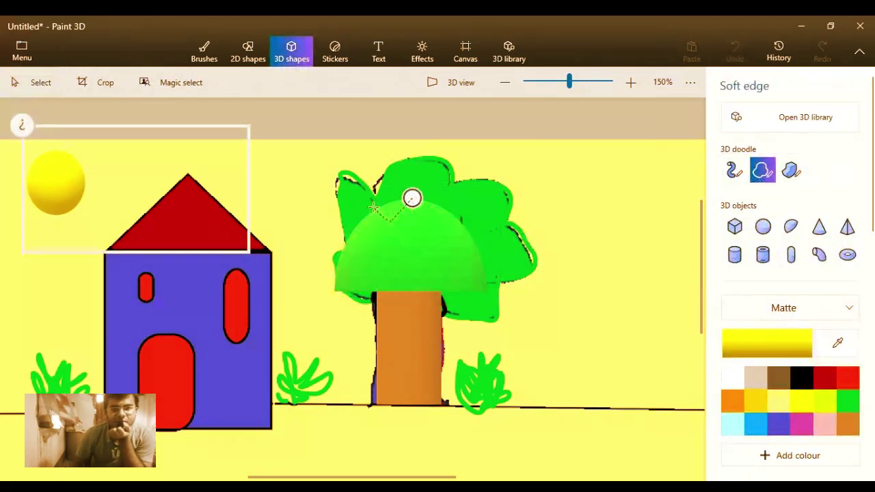
{"action": "mouse_move", "coordinate": [483, 201]}
{"action": "left_mouse_down"}
{"action": "mouse_move", "coordinate": [508, 273]}
{"action": "mouse_move", "coordinate": [354, 256]}
{"action": "left_mouse_up"}
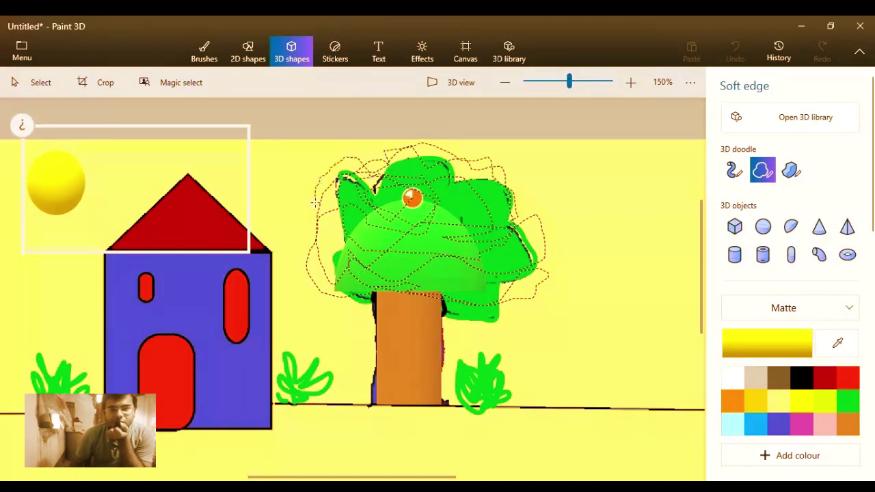
{"action": "left_click", "coordinate": [459, 291]}
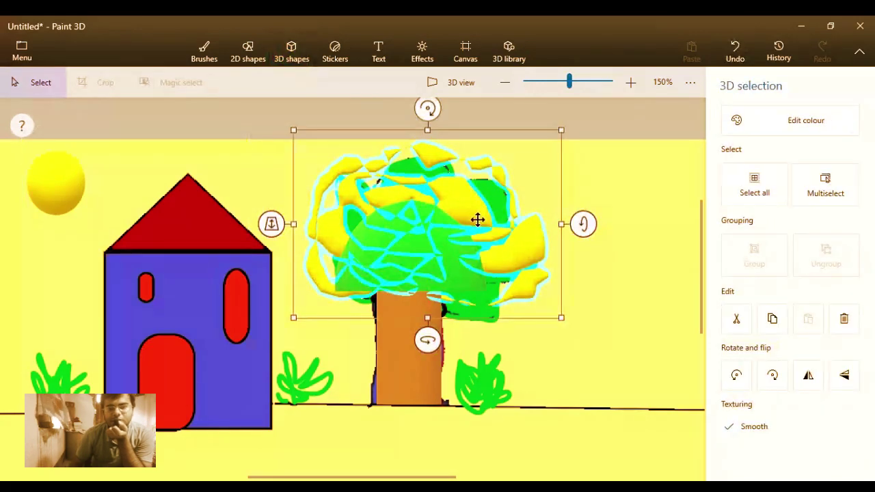
{"action": "left_click", "coordinate": [785, 121]}
{"action": "left_click", "coordinate": [686, 236]}
{"action": "left_click", "coordinate": [624, 315]}
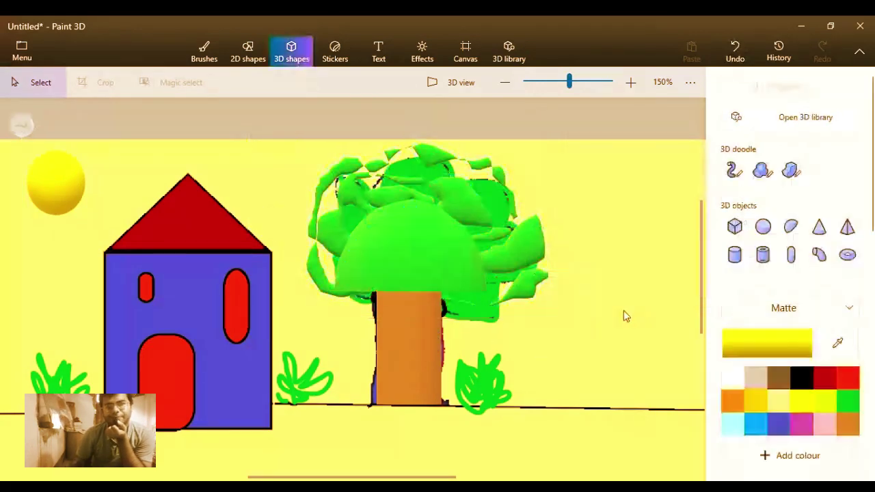
Outline a second, solid soft-edge 3D doodle around the crown and colour it green
{"action": "left_click", "coordinate": [764, 170]}
{"action": "left_click_drag", "start_coordinate": [330, 195], "coordinate": [335, 214]}
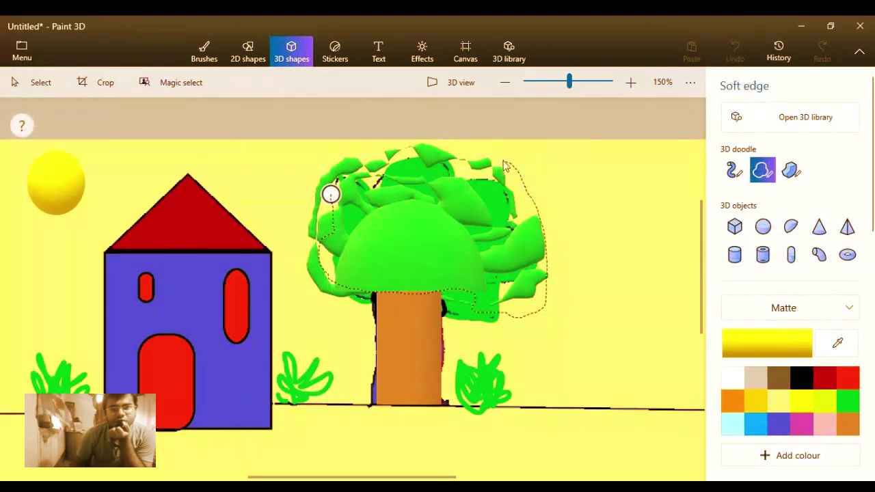
{"action": "mouse_move", "coordinate": [324, 163]}
{"action": "left_mouse_down"}
{"action": "mouse_move", "coordinate": [330, 195]}
{"action": "mouse_move", "coordinate": [313, 210]}
{"action": "mouse_move", "coordinate": [330, 195]}
{"action": "left_mouse_up"}
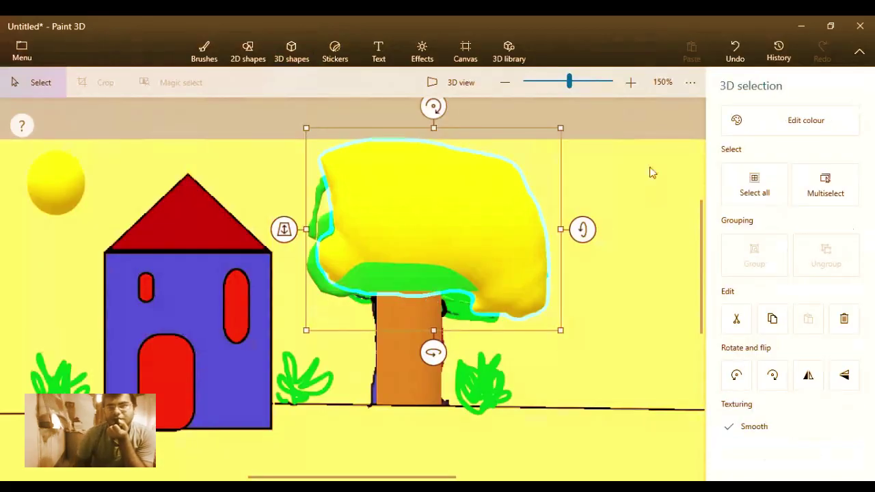
{"action": "left_click", "coordinate": [749, 123]}
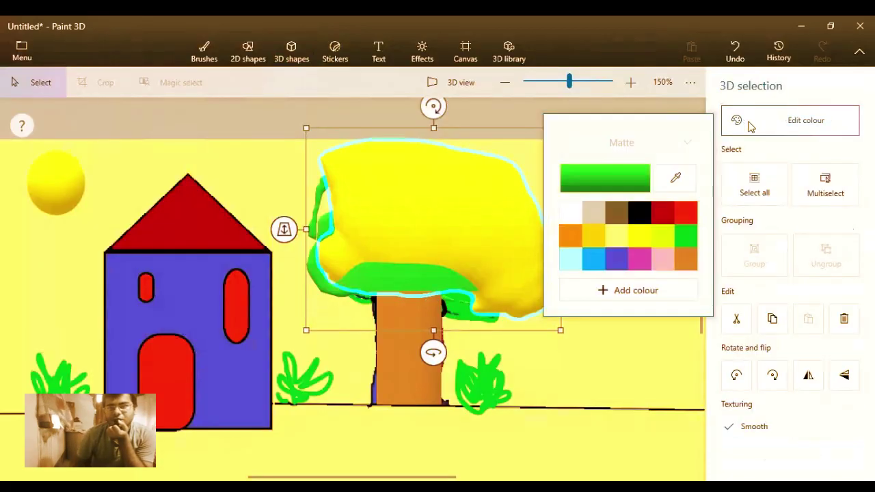
{"action": "left_click", "coordinate": [686, 239]}
{"action": "left_click", "coordinate": [441, 281]}
{"action": "left_click", "coordinate": [548, 289]}
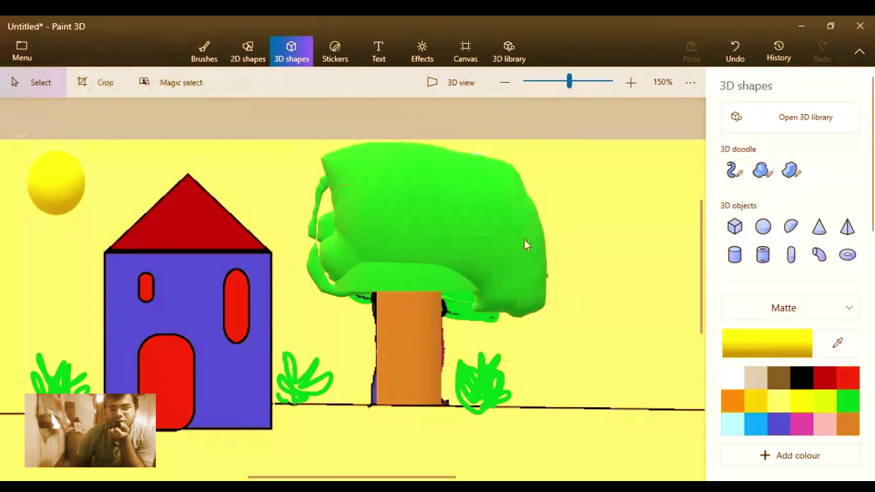
Shift the large green crown doodle slightly left so it covers the crown's ragged left side
{"action": "left_click", "coordinate": [510, 213]}
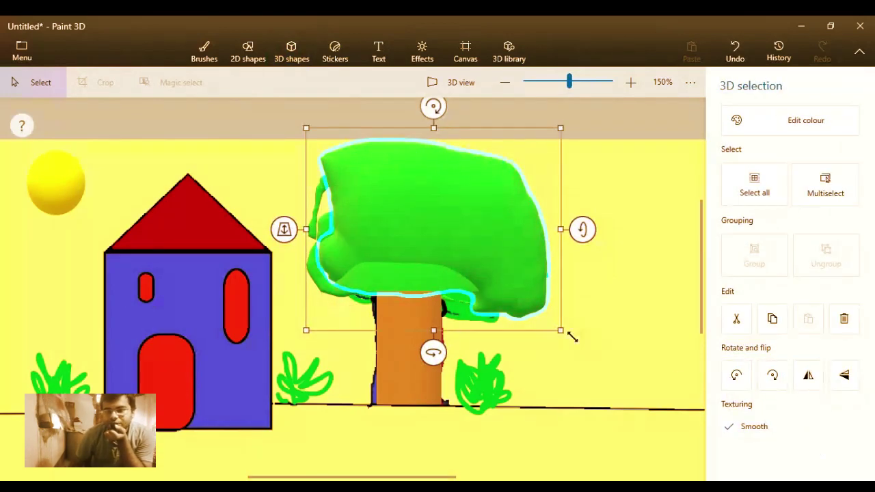
{"action": "left_click_drag", "start_coordinate": [513, 212], "coordinate": [490, 212]}
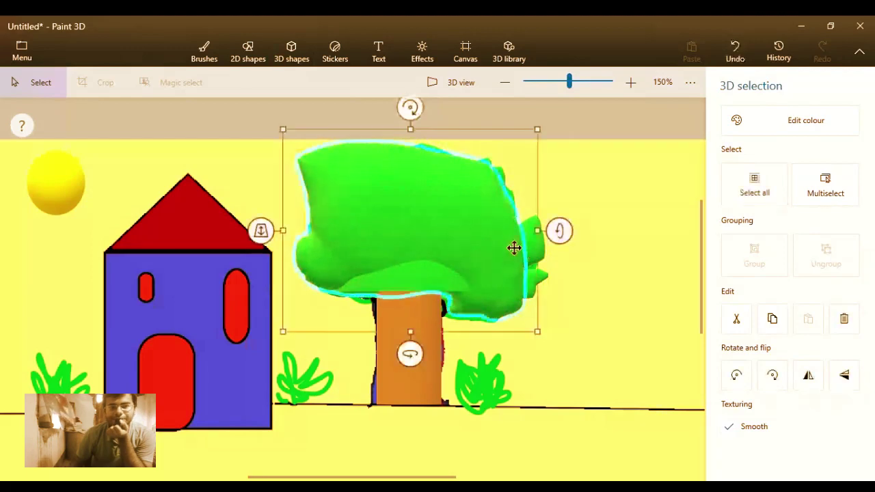
{"action": "left_click", "coordinate": [608, 192]}
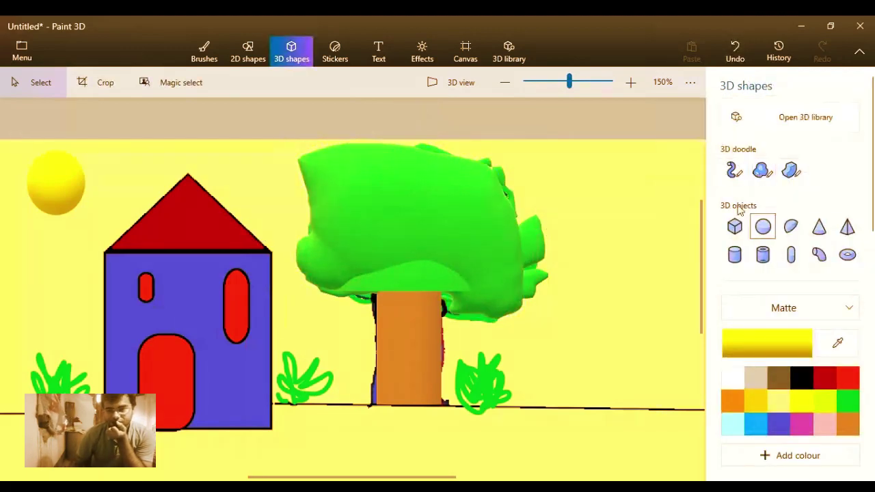
Add two small red 3D spheres as fruits, one on the left and one on the right of the crown
{"action": "left_click", "coordinate": [763, 226]}
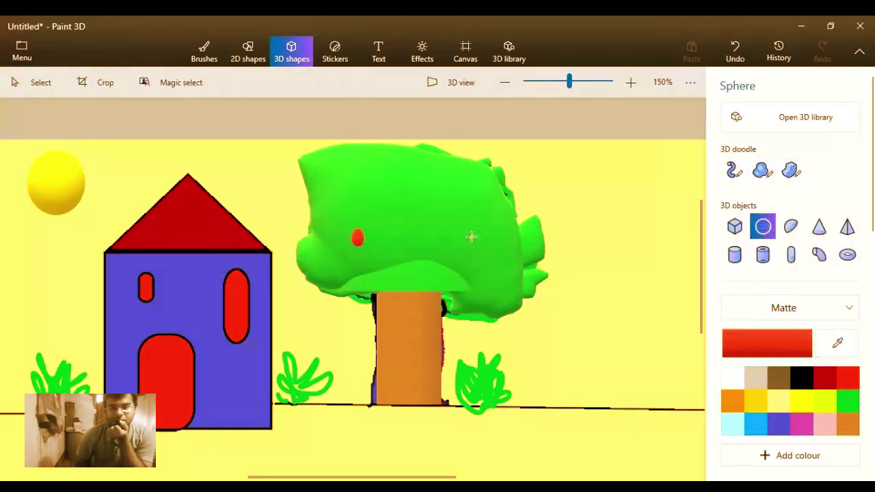
{"action": "left_click_drag", "start_coordinate": [472, 237], "coordinate": [482, 242]}
{"action": "left_click", "coordinate": [459, 213]}
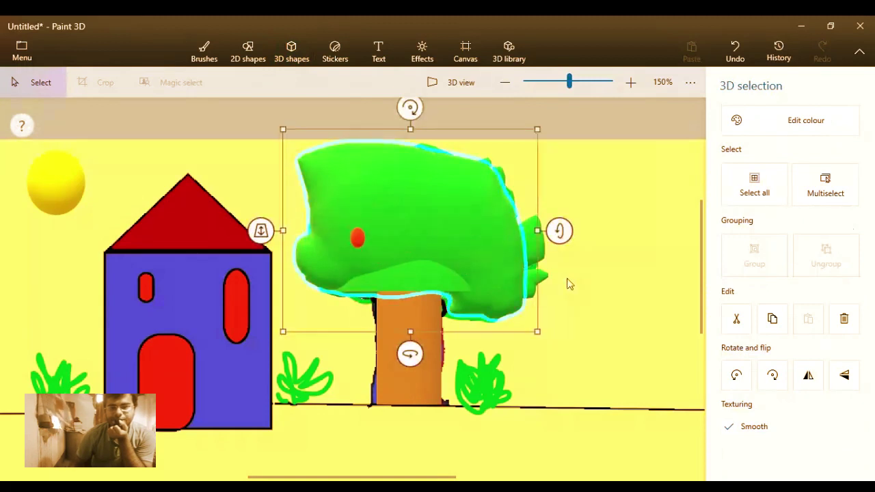
{"action": "left_click", "coordinate": [567, 283]}
{"action": "left_click", "coordinate": [763, 227]}
{"action": "left_click_drag", "start_coordinate": [450, 239], "coordinate": [462, 257]}
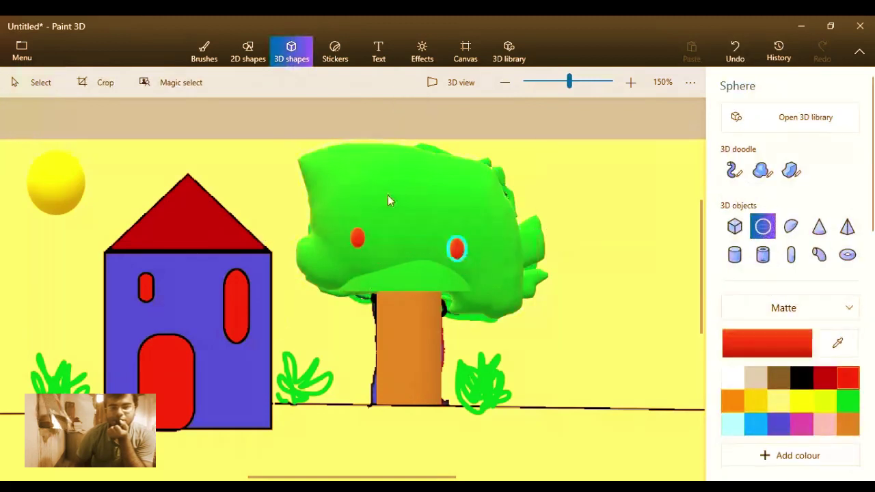
{"action": "left_click", "coordinate": [618, 221]}
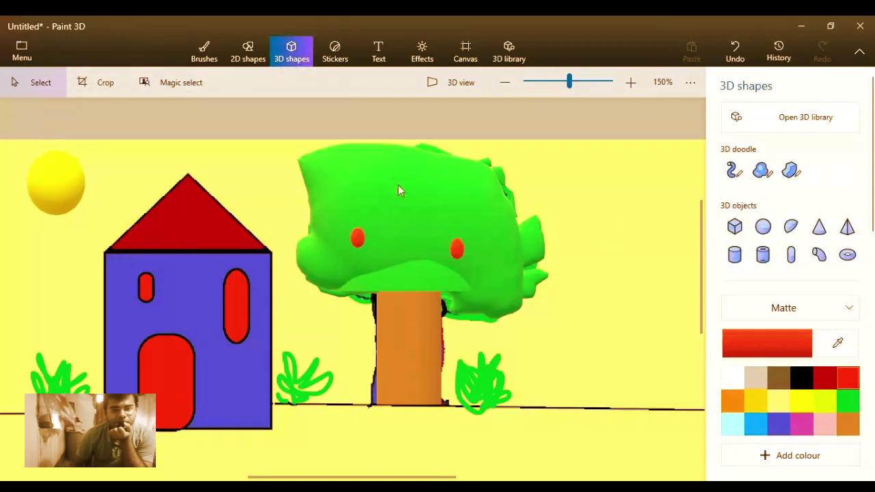
Add a third small red 3D sphere with a Gloss finish as a fruit in the upper part of the crown
{"action": "left_click_drag", "start_coordinate": [398, 185], "coordinate": [420, 204]}
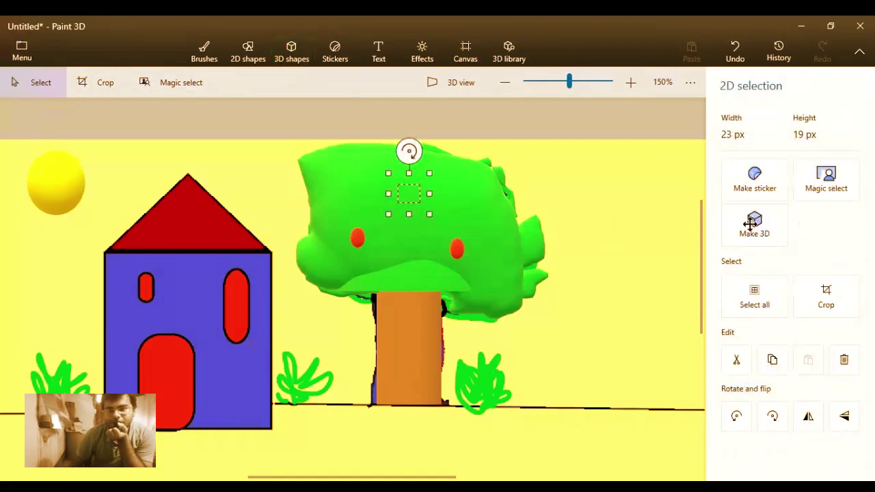
{"action": "left_click", "coordinate": [750, 223]}
{"action": "left_click", "coordinate": [763, 226]}
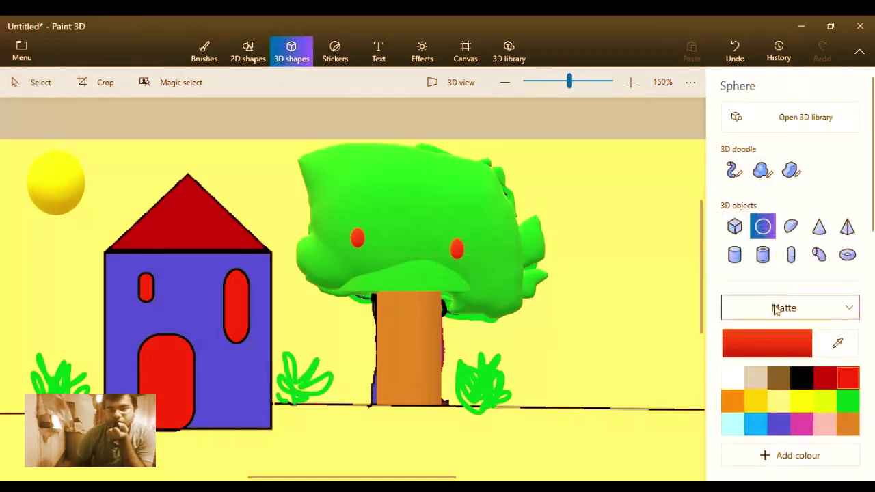
{"action": "left_click", "coordinate": [776, 310]}
{"action": "left_click", "coordinate": [793, 328]}
{"action": "left_click_drag", "start_coordinate": [385, 178], "coordinate": [397, 195]}
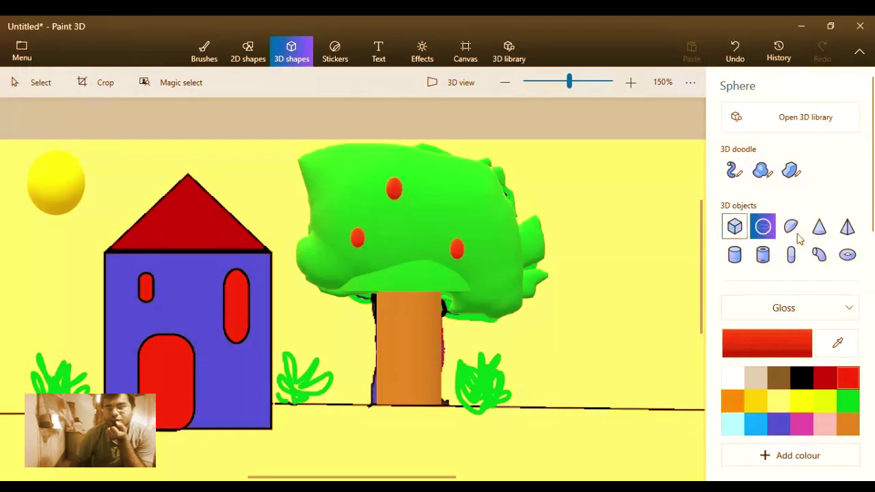
Add a thin upright red 3D capsule with a Gloss finish just left of the crown's left fruit
{"action": "left_click", "coordinate": [485, 235]}
{"action": "left_click", "coordinate": [791, 255]}
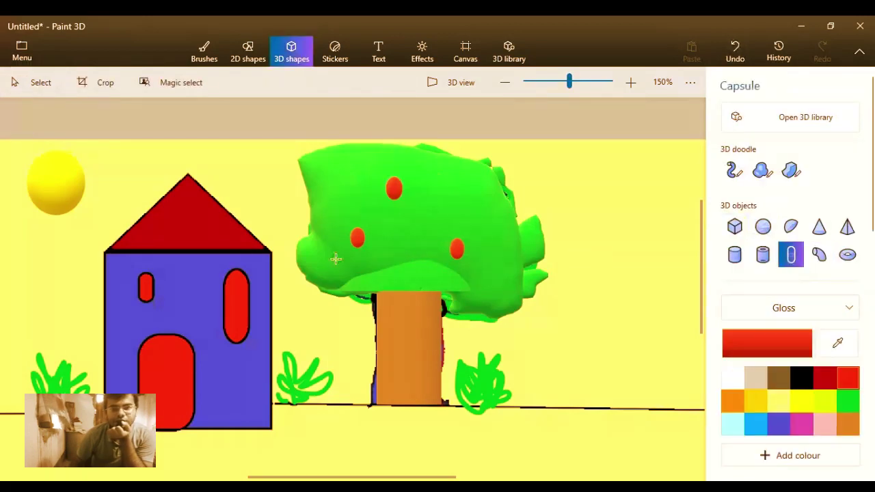
{"action": "left_click", "coordinate": [458, 249]}
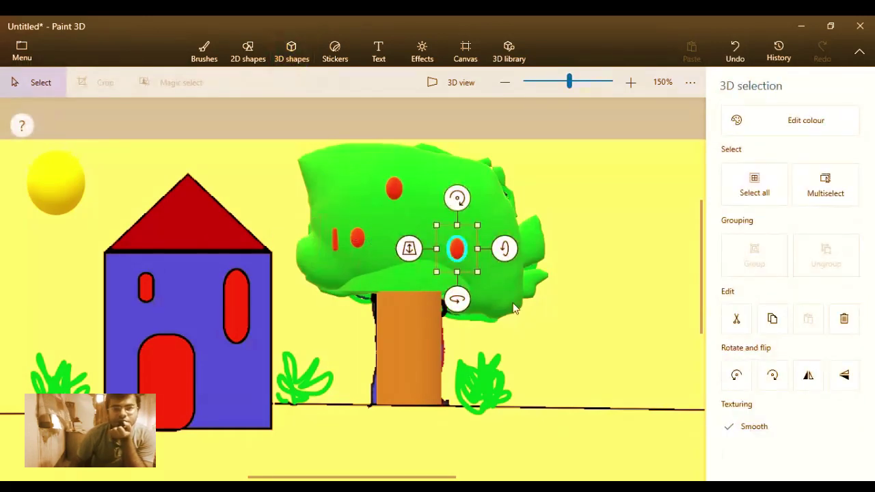
{"action": "left_click", "coordinate": [513, 304]}
{"action": "left_click", "coordinate": [555, 372]}
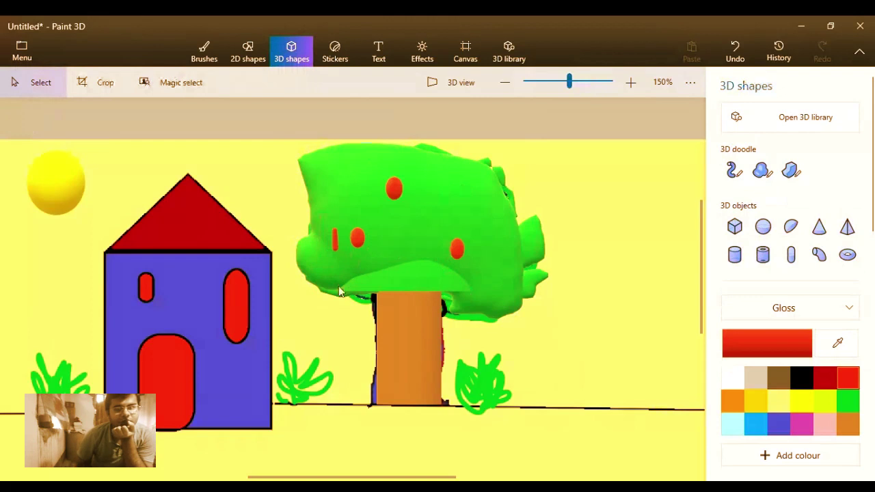
Add a tall red 3D cube block to the right of the tree and rotate it so a second side face shows
{"action": "left_click", "coordinate": [734, 226]}
{"action": "left_click_drag", "start_coordinate": [581, 234], "coordinate": [675, 406]}
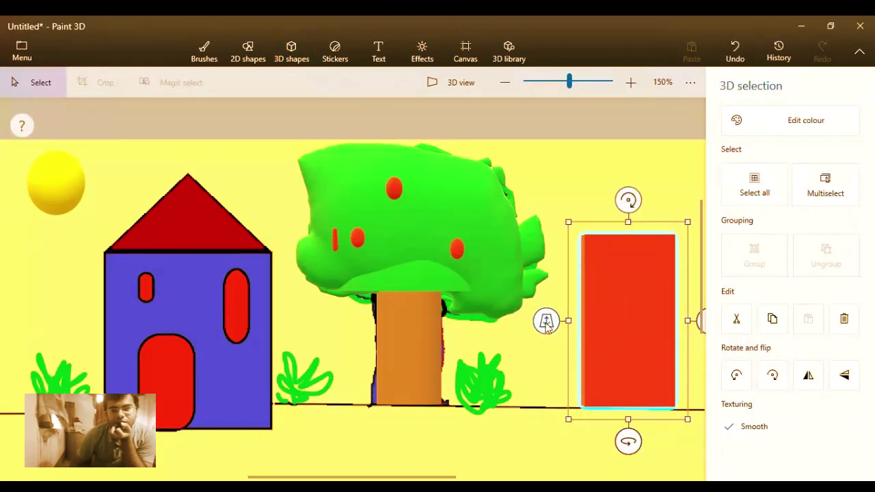
{"action": "left_click_drag", "start_coordinate": [547, 319], "coordinate": [581, 311]}
{"action": "mouse_move", "coordinate": [617, 209]}
{"action": "left_mouse_down"}
{"action": "mouse_move", "coordinate": [622, 224]}
{"action": "mouse_move", "coordinate": [626, 205]}
{"action": "left_mouse_up"}
{"action": "left_click_drag", "start_coordinate": [697, 329], "coordinate": [691, 354]}
{"action": "left_click_drag", "start_coordinate": [633, 440], "coordinate": [612, 438]}
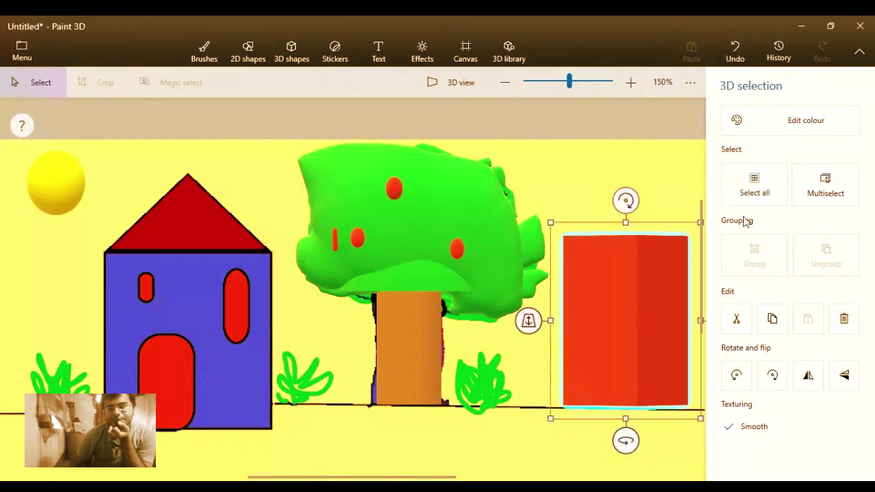
{"action": "left_click", "coordinate": [691, 185]}
Add a red 3D cone with a Gloss finish as a roof on the red block
{"action": "left_click", "coordinate": [848, 227]}
{"action": "left_click", "coordinate": [819, 226]}
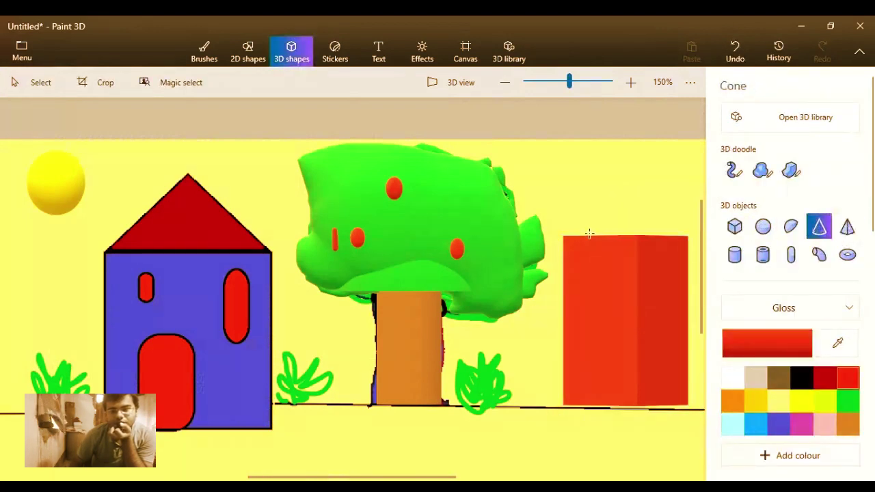
{"action": "left_click_drag", "start_coordinate": [576, 237], "coordinate": [675, 141]}
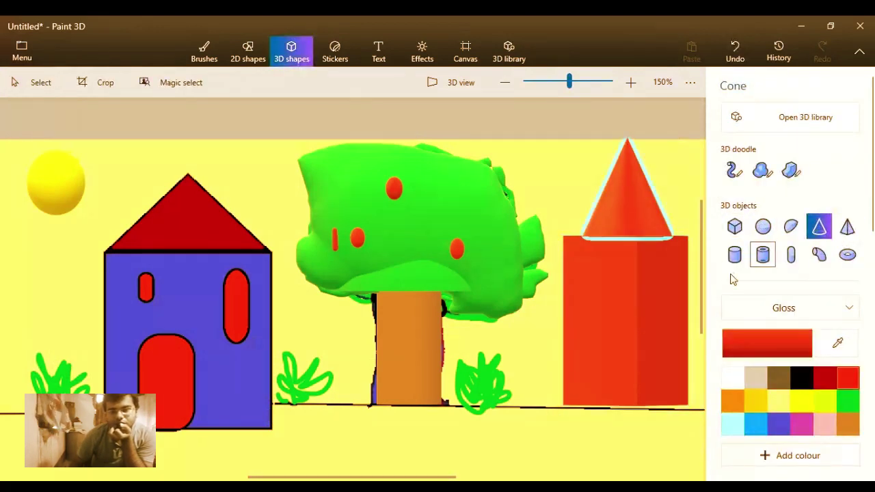
{"action": "left_click", "coordinate": [674, 387]}
{"action": "left_click", "coordinate": [658, 432]}
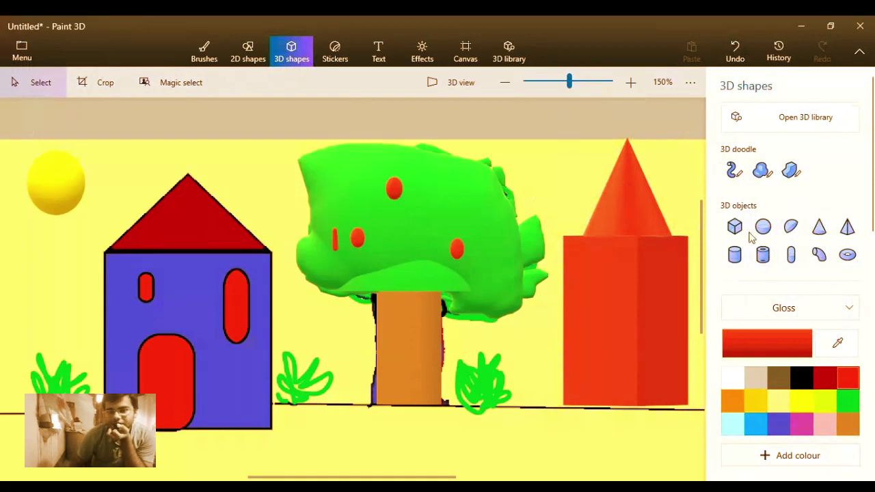
Draw a tall narrow rectangle as a door and a small rectangle as a window on the red block's front face
{"action": "left_click", "coordinate": [248, 52]}
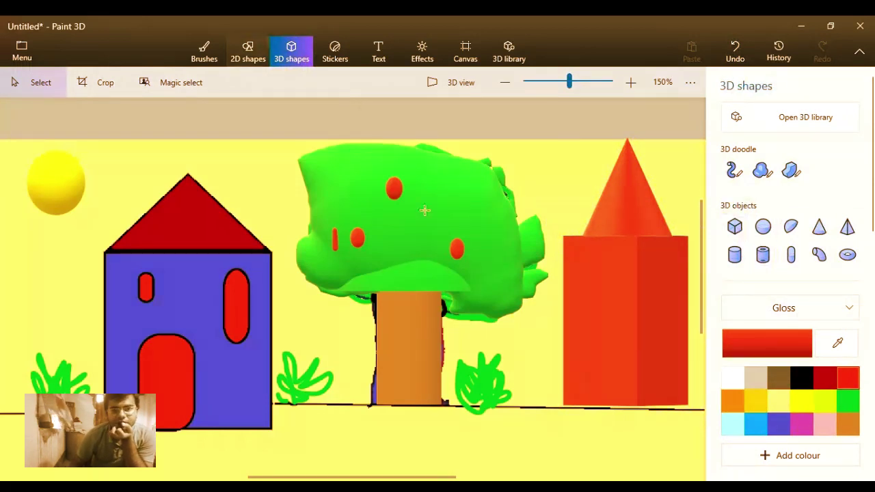
{"action": "left_click_drag", "start_coordinate": [581, 315], "coordinate": [616, 408]}
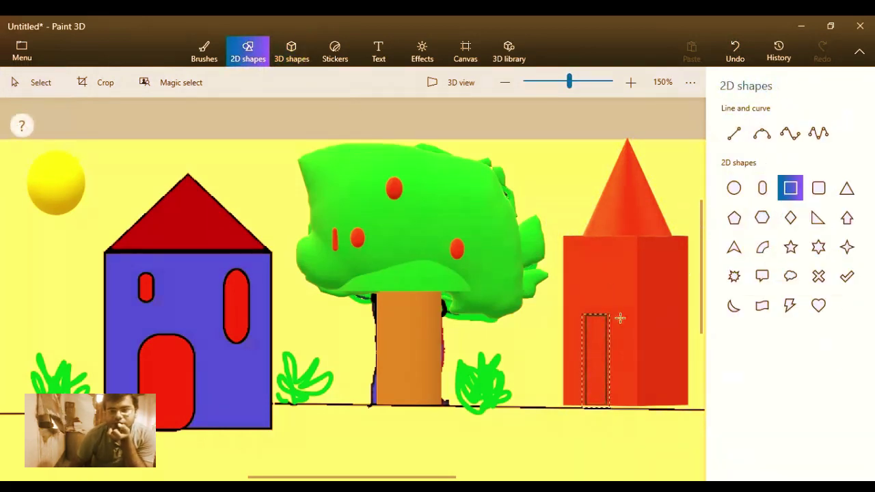
{"action": "left_click", "coordinate": [652, 313]}
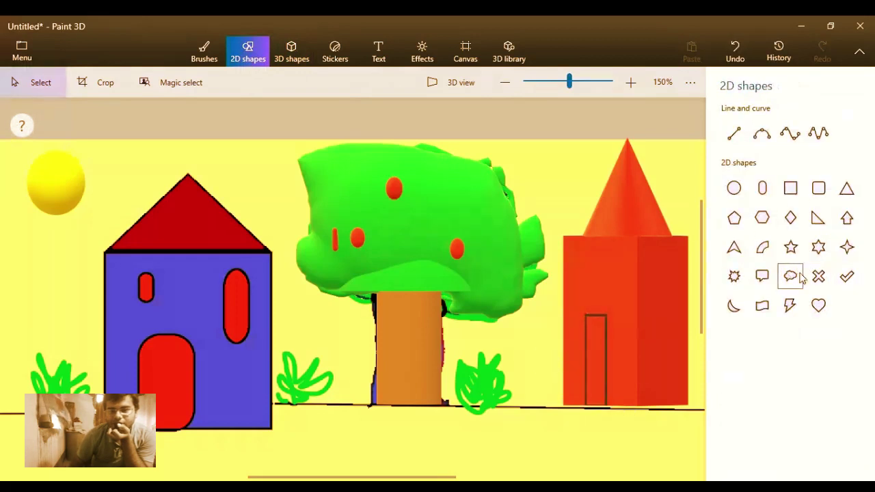
{"action": "left_click", "coordinate": [791, 189]}
{"action": "left_click_drag", "start_coordinate": [593, 268], "coordinate": [622, 286]}
{"action": "left_click", "coordinate": [652, 295]}
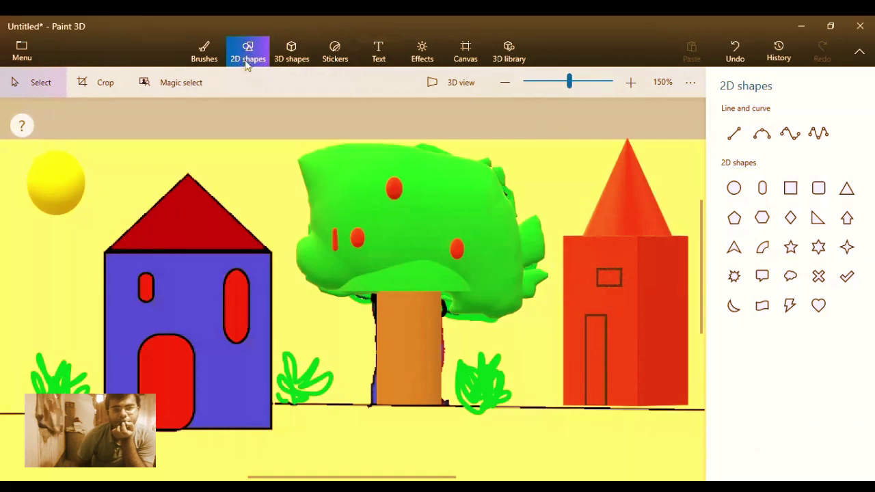
Fill the walls of the cone-roofed block with glossy magenta using the Fill tool
{"action": "left_click", "coordinate": [203, 52]}
{"action": "left_click", "coordinate": [847, 153]}
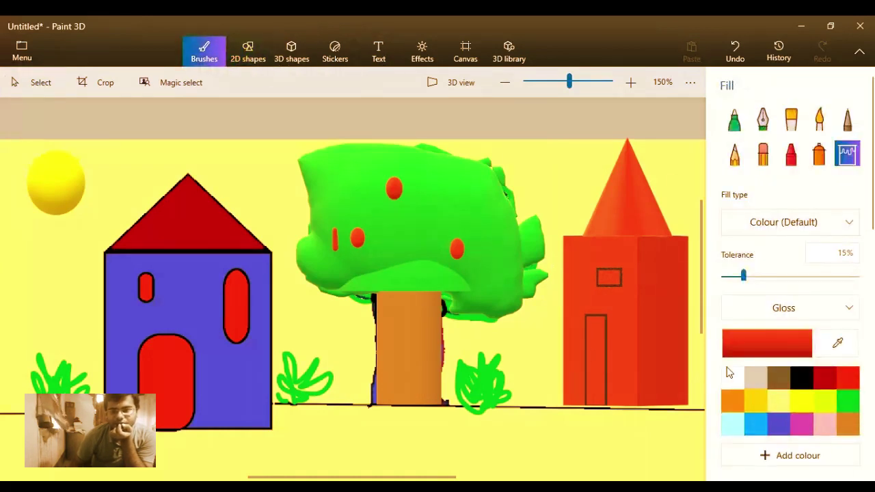
{"action": "left_click", "coordinate": [801, 424]}
{"action": "left_click", "coordinate": [626, 327]}
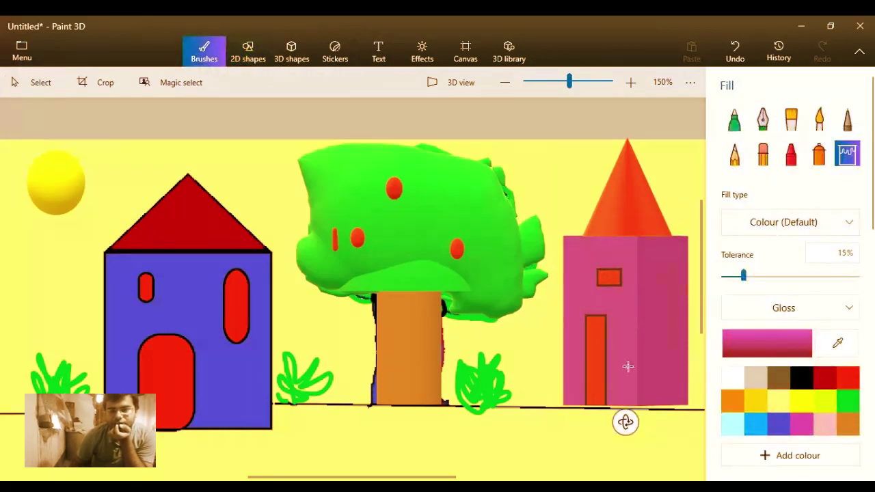
Fill the door and the door and window outlines with magenta, and recolour the whole block's walls blue, keeping the window red
{"action": "left_click", "coordinate": [606, 383]}
{"action": "left_click", "coordinate": [621, 278]}
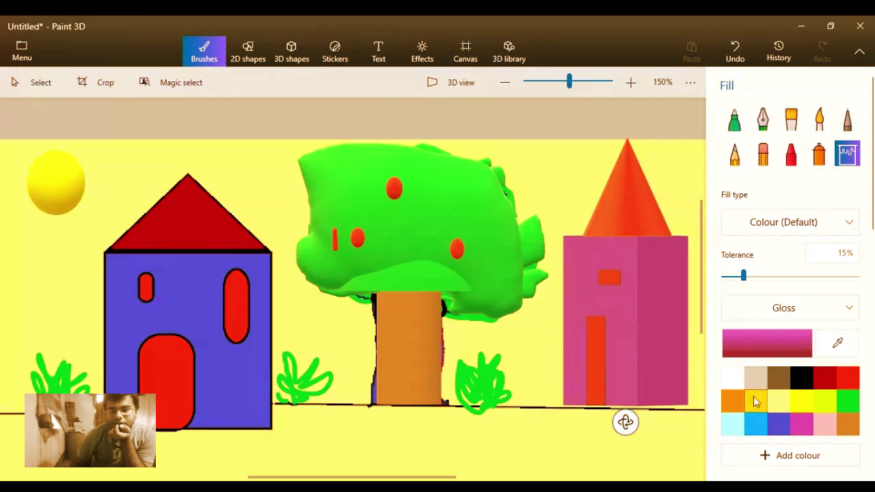
{"action": "left_click", "coordinate": [600, 329]}
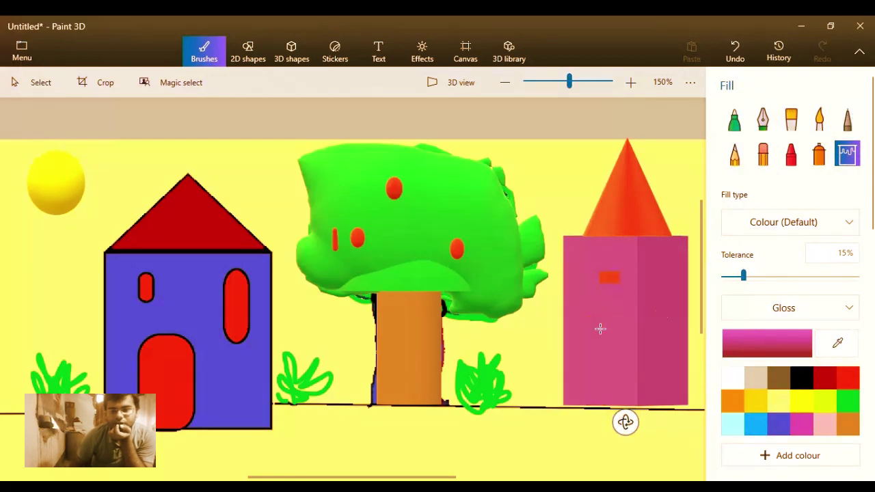
{"action": "left_click", "coordinate": [756, 424]}
{"action": "left_click", "coordinate": [648, 318]}
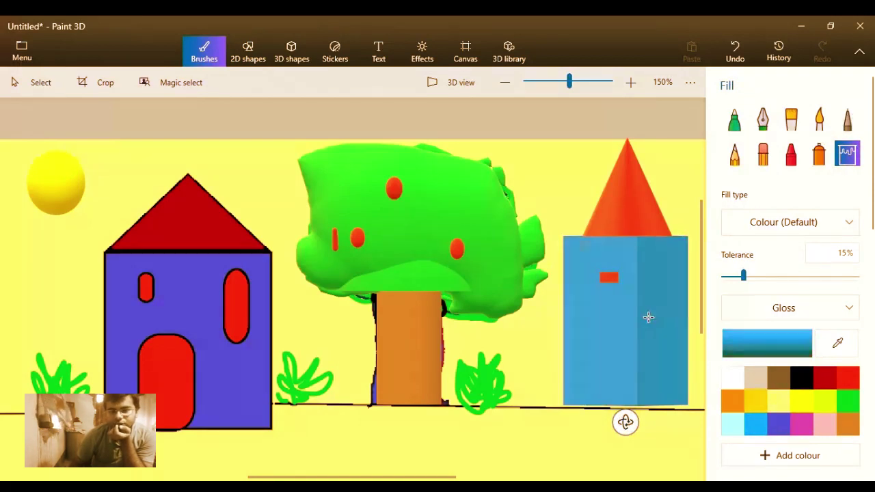
Draw a narrow rectangular door at the base of the blue block's front face and fill it with glossy orange-brown
{"action": "left_click", "coordinate": [250, 54]}
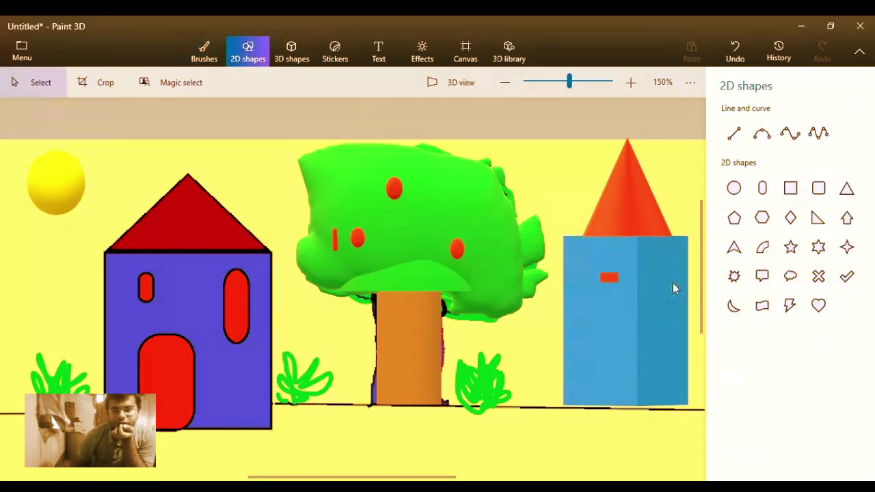
{"action": "left_click_drag", "start_coordinate": [600, 354], "coordinate": [623, 405]}
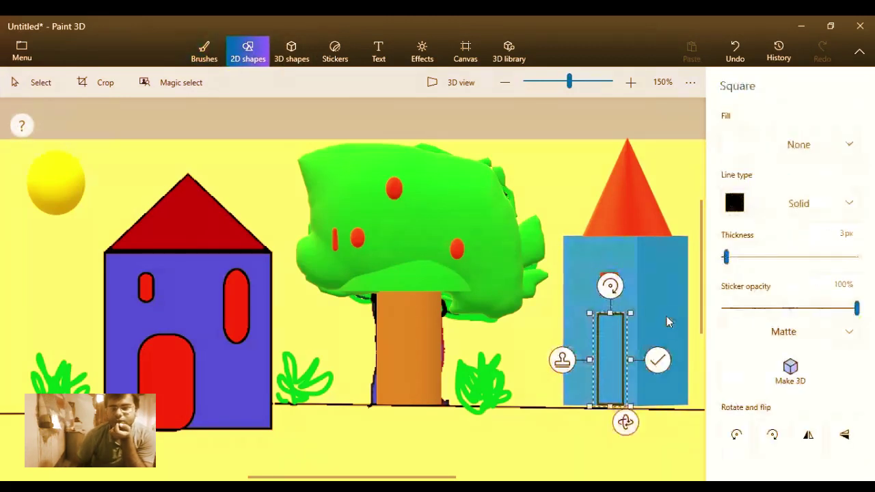
{"action": "left_click", "coordinate": [658, 358]}
{"action": "left_click", "coordinate": [205, 52]}
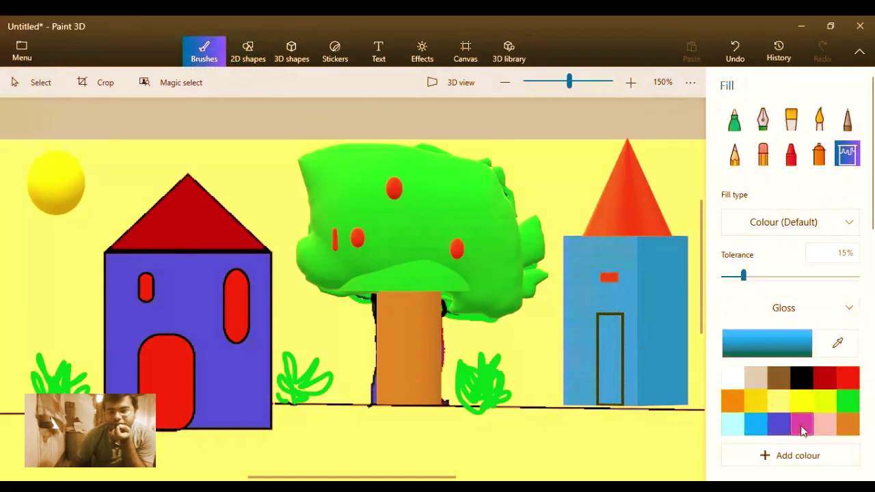
{"action": "left_click", "coordinate": [847, 425]}
{"action": "left_click", "coordinate": [607, 351]}
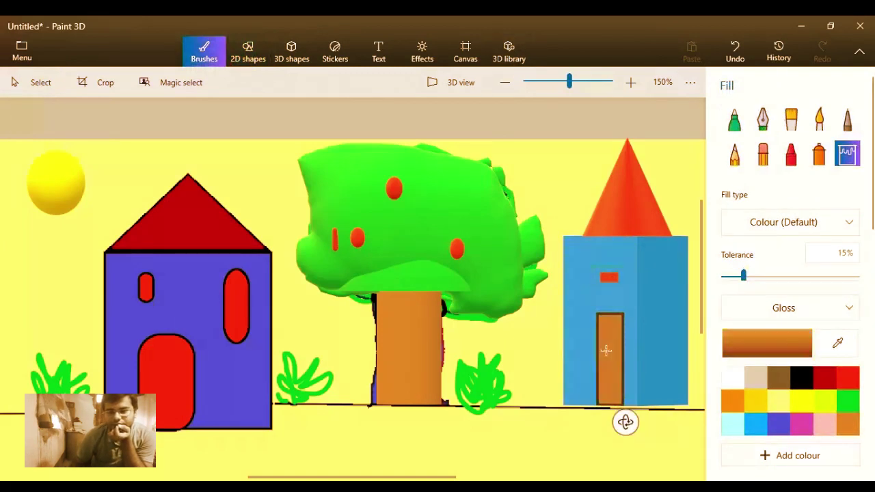
Try orange-brown, pale turquoise and orange-brown again as the fill for the scene's background
{"action": "left_click", "coordinate": [548, 145]}
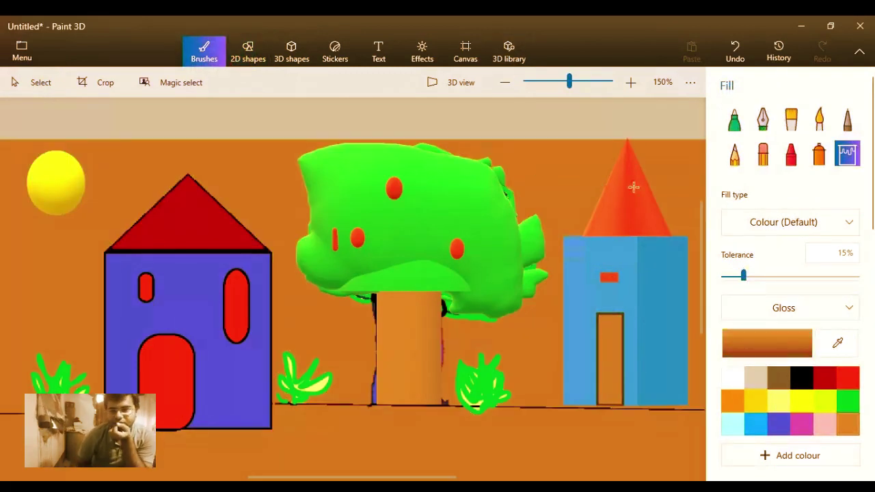
{"action": "left_click", "coordinate": [733, 424]}
{"action": "left_click", "coordinate": [563, 251]}
{"action": "left_click", "coordinate": [847, 425]}
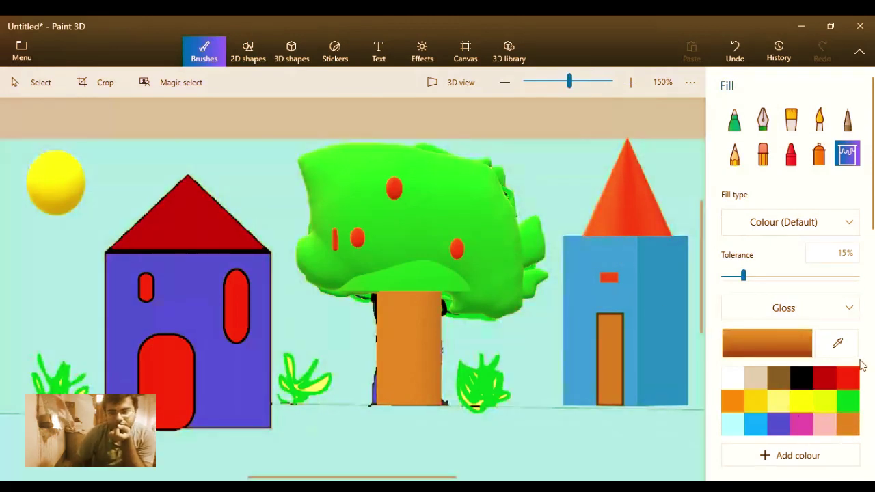
{"action": "left_click", "coordinate": [515, 157]}
Fill the background with white, change it to tan, and finish with light pink
{"action": "left_click", "coordinate": [733, 378]}
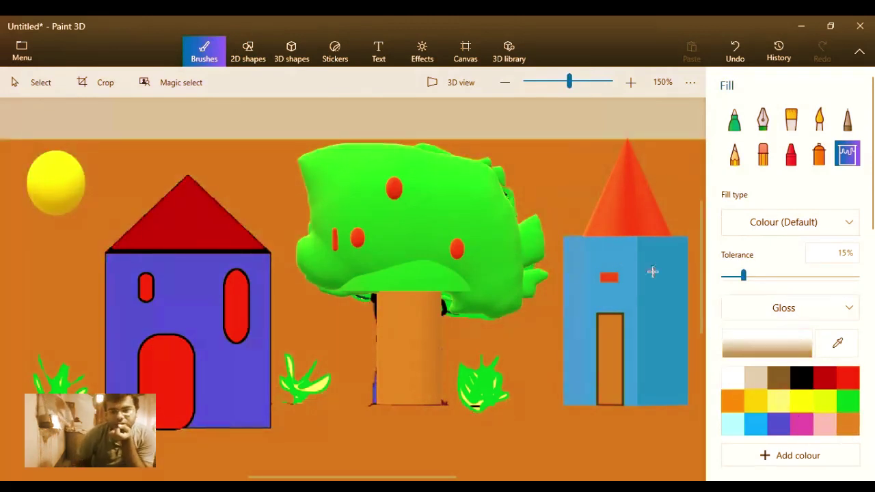
{"action": "left_click", "coordinate": [565, 183]}
{"action": "left_click", "coordinate": [756, 378]}
{"action": "left_click", "coordinate": [569, 180]}
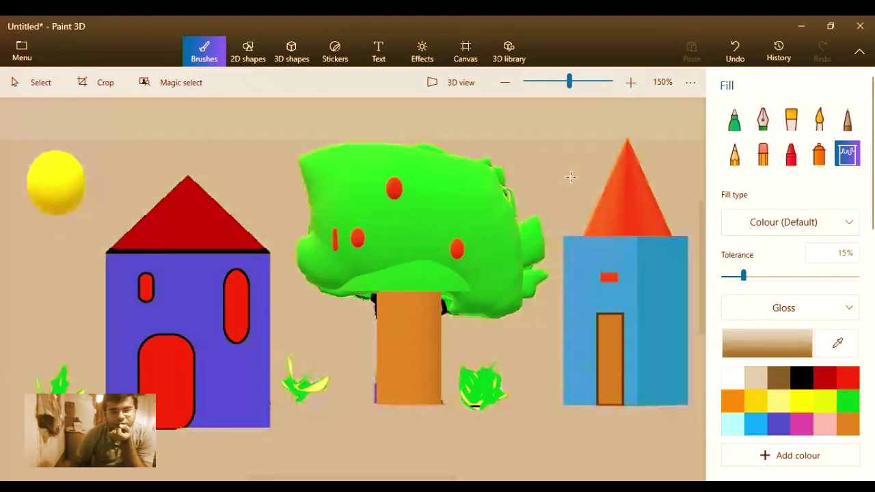
{"action": "left_click", "coordinate": [564, 193]}
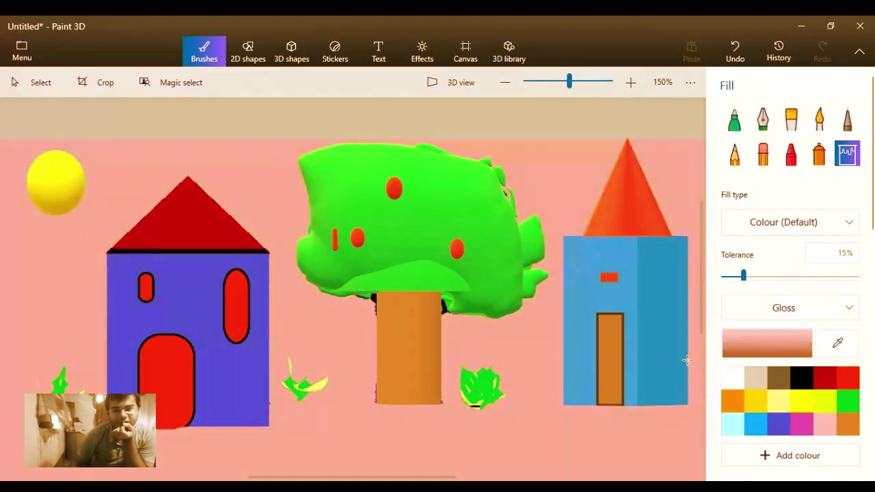
Draw a long, thin unfilled rectangle with a 3 px solid black outline across the ground below the houses and tree
{"action": "left_click", "coordinate": [249, 51]}
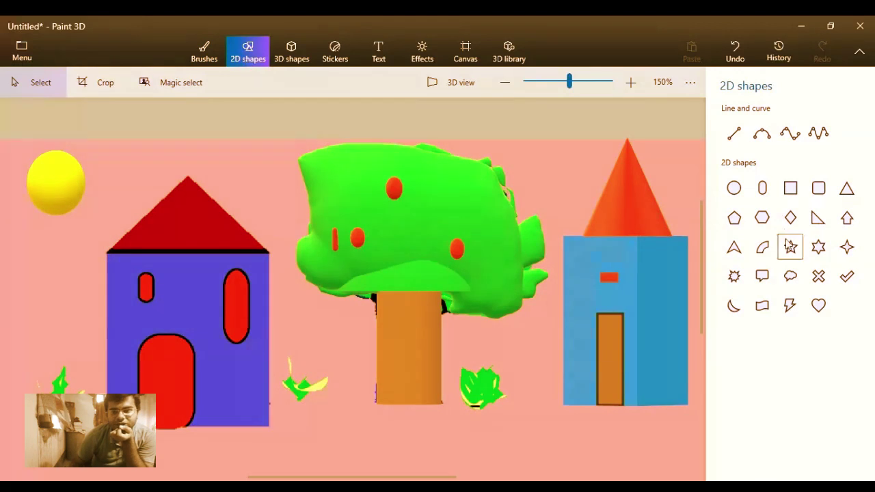
{"action": "left_click", "coordinate": [791, 189]}
{"action": "left_click_drag", "start_coordinate": [4, 430], "coordinate": [730, 459]}
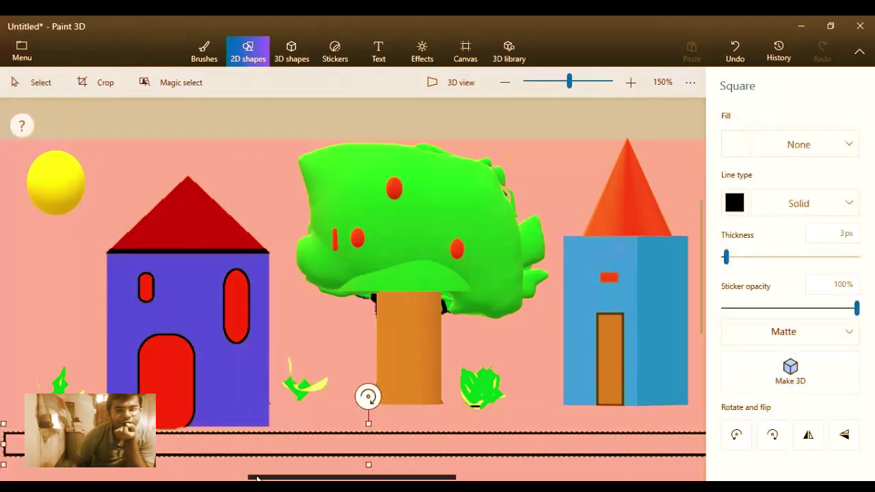
{"action": "left_click", "coordinate": [45, 359]}
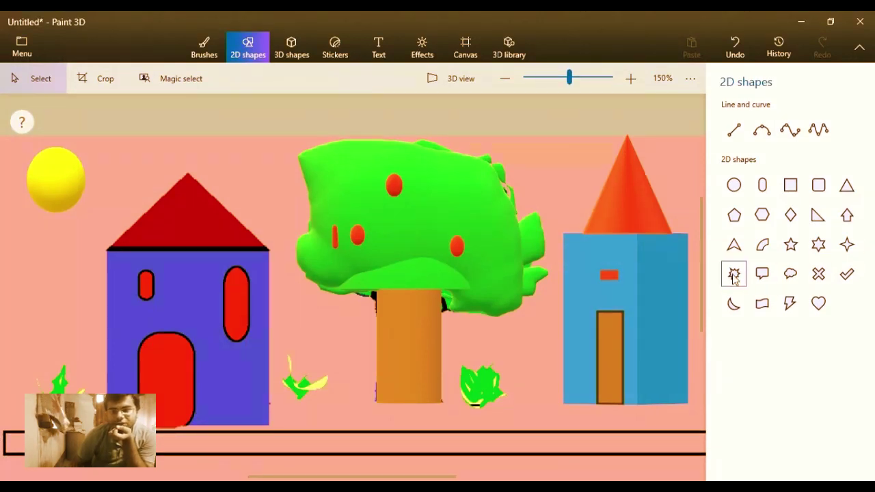
Draw a small black five-pointed star in the sky just right of the sun
{"action": "left_click", "coordinate": [792, 245]}
{"action": "left_click", "coordinate": [303, 53]}
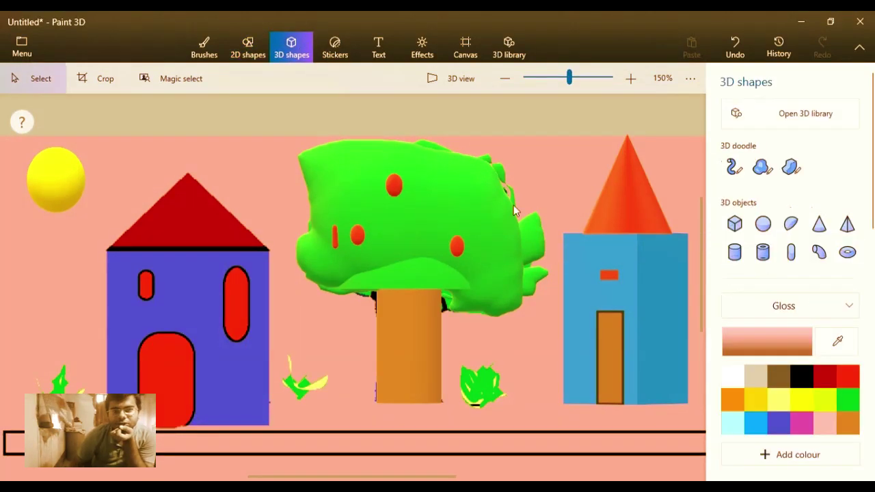
{"action": "left_click", "coordinate": [249, 48]}
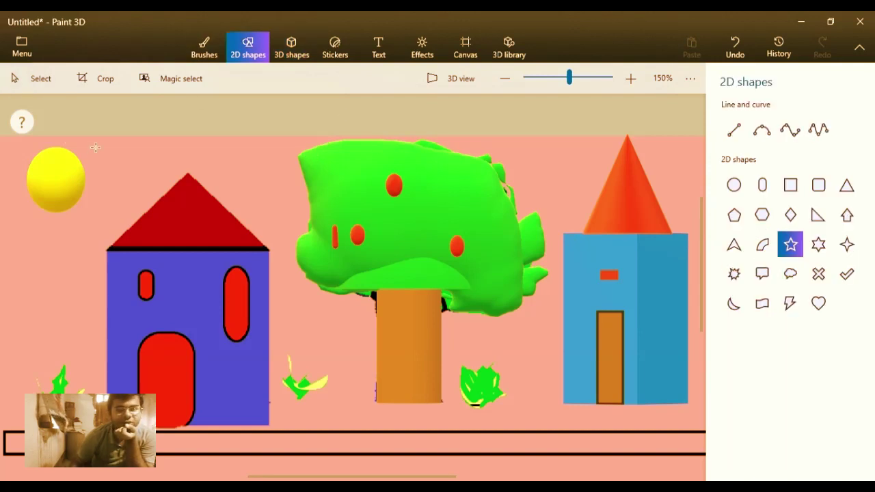
{"action": "left_click", "coordinate": [235, 151]}
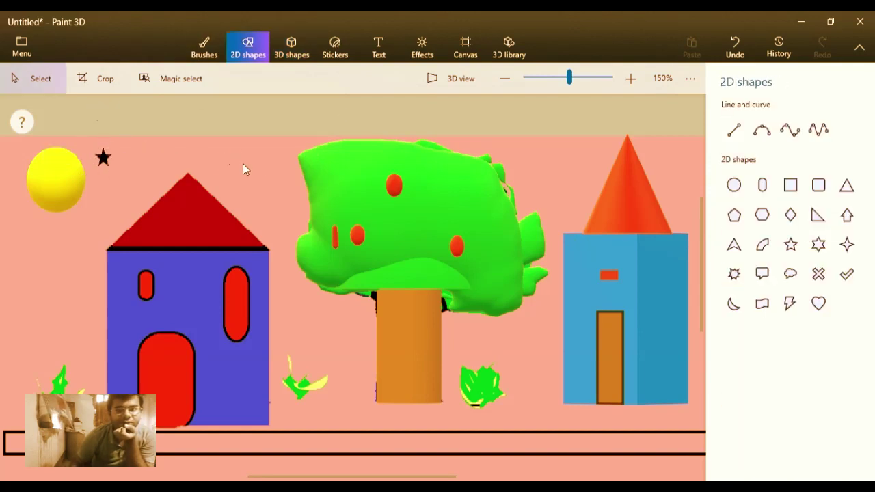
Select a 9 by 16 px patch of sky between the house roof and the tree and make it 3D
{"action": "left_click_drag", "start_coordinate": [235, 147], "coordinate": [249, 163]}
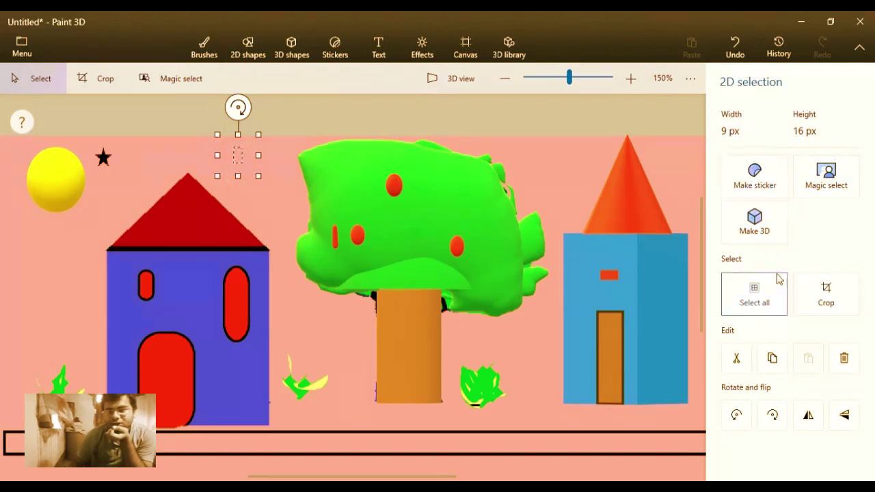
{"action": "left_click", "coordinate": [724, 239]}
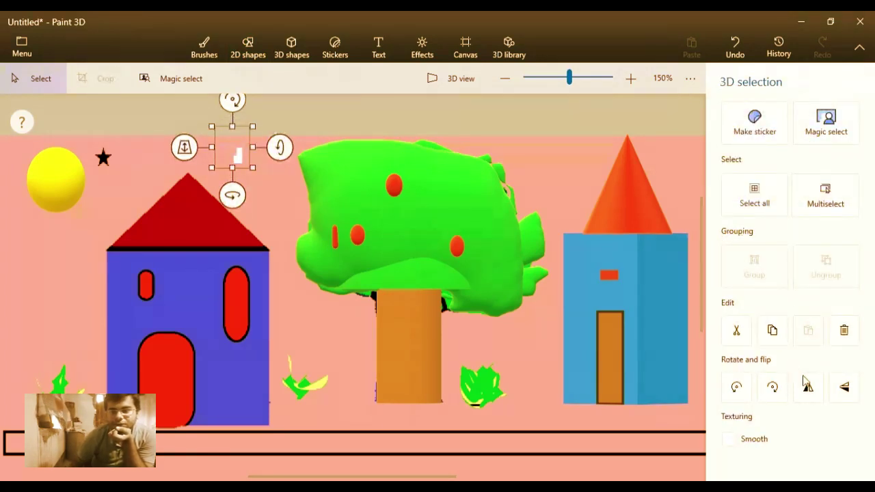
{"action": "left_click", "coordinate": [219, 194]}
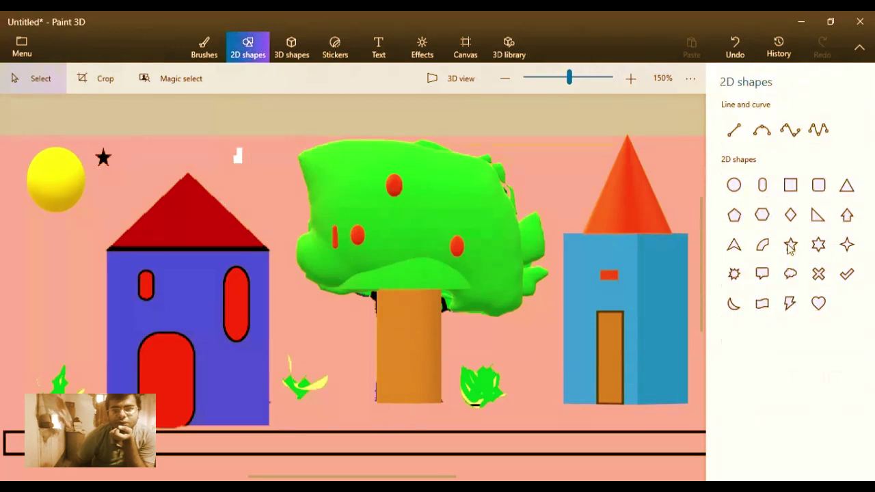
{"action": "key", "text": "ctrl+z"}
Draw a larger black-outlined five-pointed star just above and right of the house roof's peak
{"action": "left_click", "coordinate": [240, 57]}
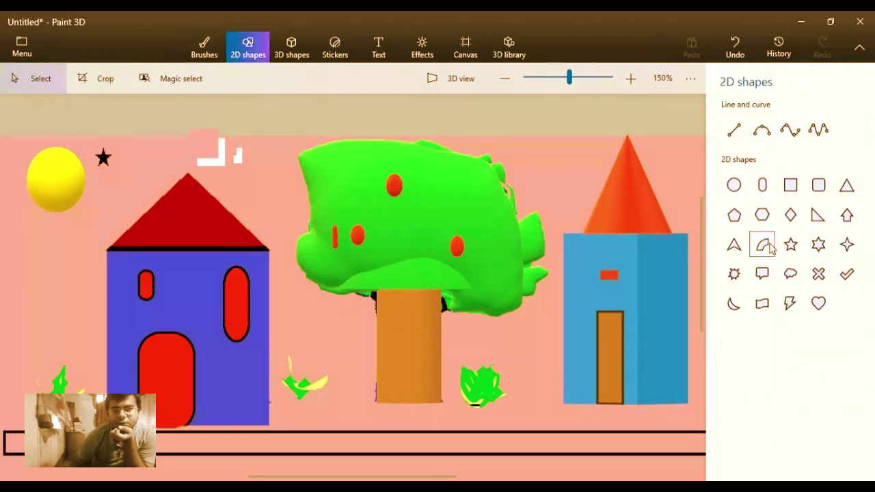
{"action": "left_click", "coordinate": [790, 245]}
{"action": "left_click_drag", "start_coordinate": [195, 154], "coordinate": [235, 182]}
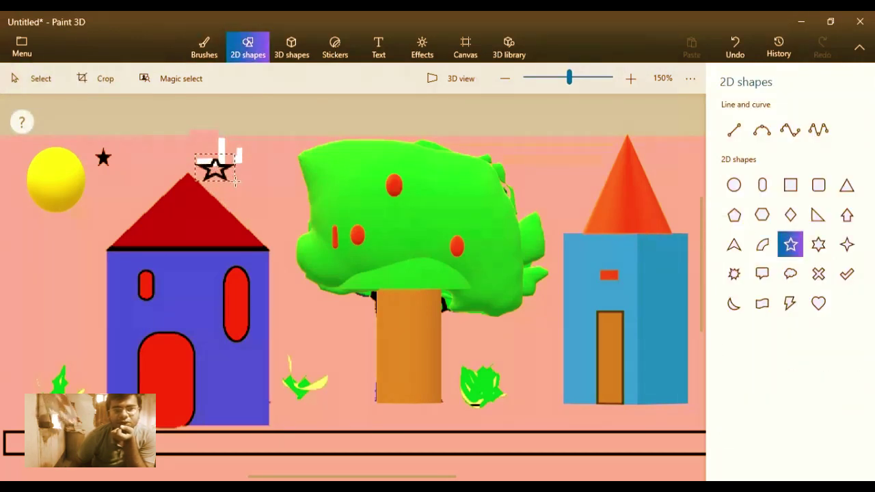
{"action": "left_click", "coordinate": [251, 165]}
Draw two small black-outlined five-pointed stars in the sky, one on each side of the blue house's cone roof
{"action": "left_click", "coordinate": [789, 245]}
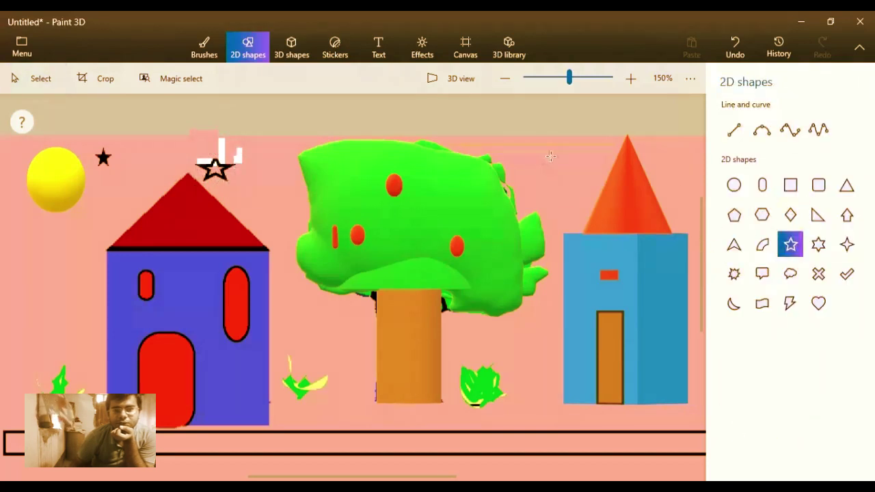
{"action": "left_click", "coordinate": [606, 166]}
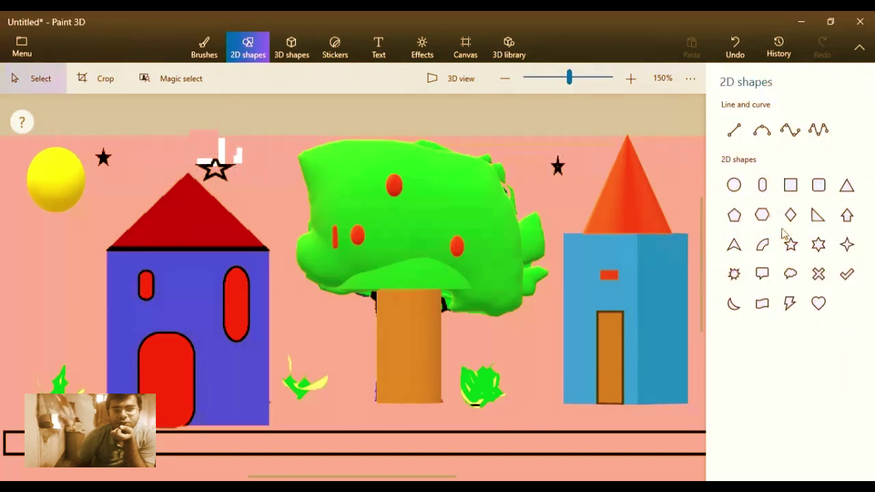
{"action": "key", "text": "ctrl+z"}
{"action": "left_click", "coordinate": [671, 193]}
{"action": "left_click", "coordinate": [783, 240]}
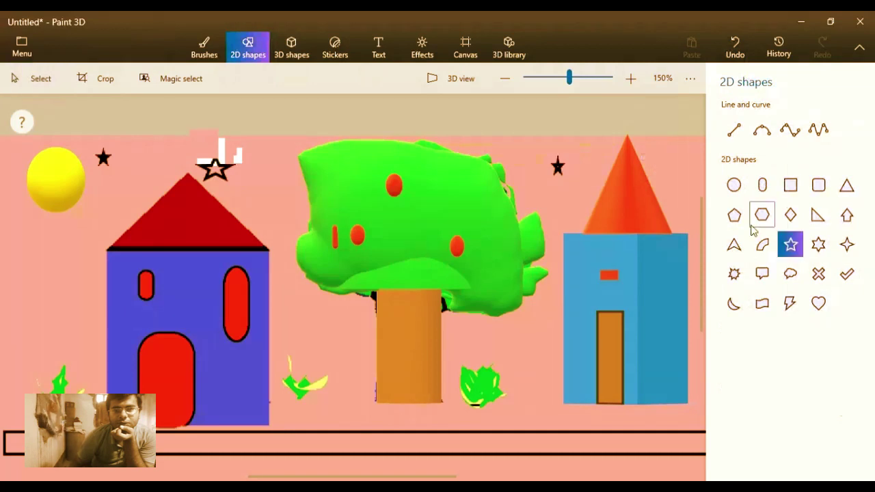
{"action": "key", "text": "ctrl+z"}
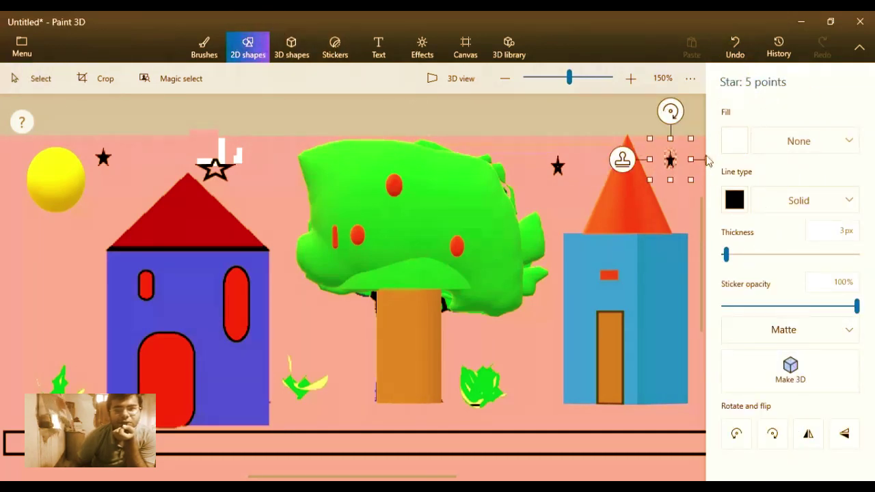
{"action": "left_click", "coordinate": [583, 122]}
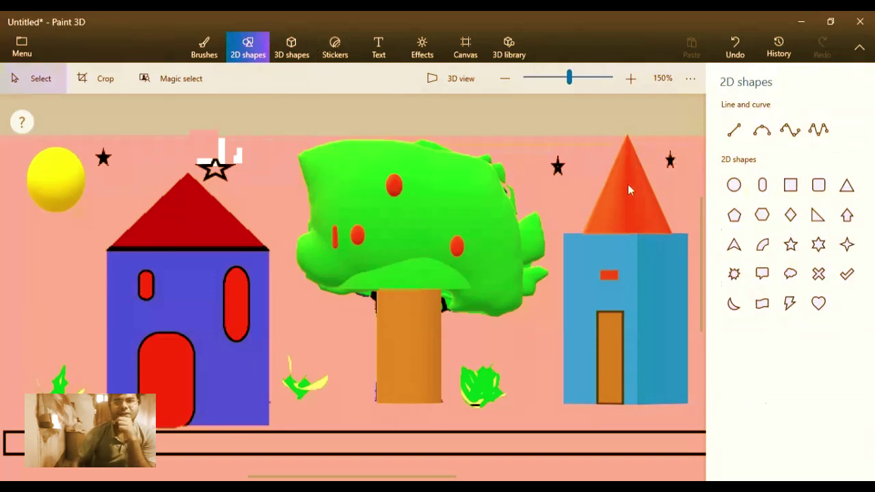
Fill the white patches above the red-roofed house with the sky's pink, and fill the large star there with white
{"action": "left_click", "coordinate": [204, 45]}
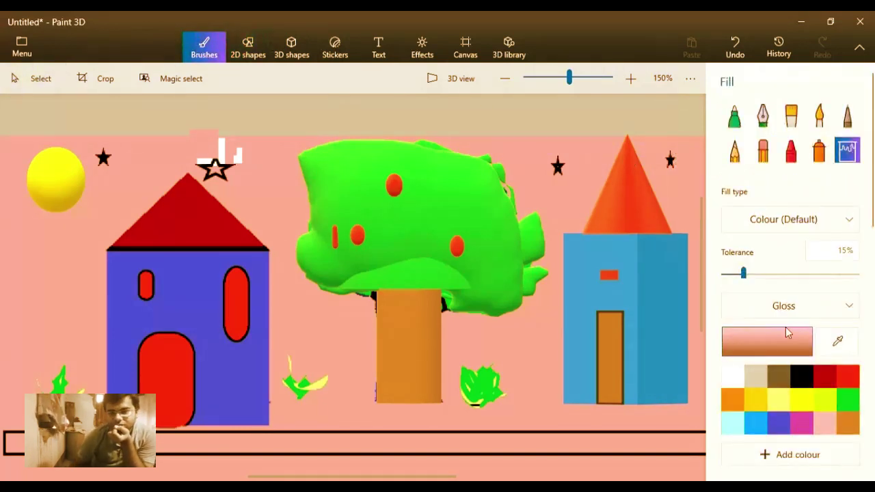
{"action": "left_click", "coordinate": [222, 145]}
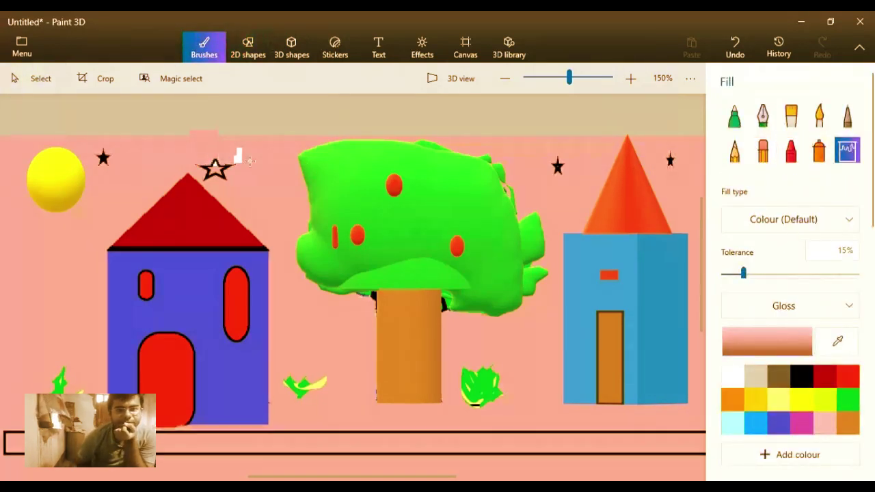
{"action": "left_click", "coordinate": [733, 375]}
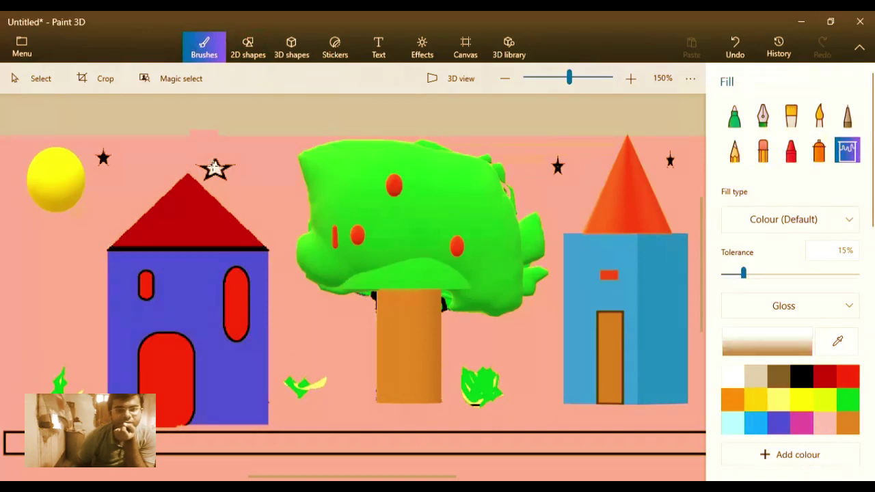